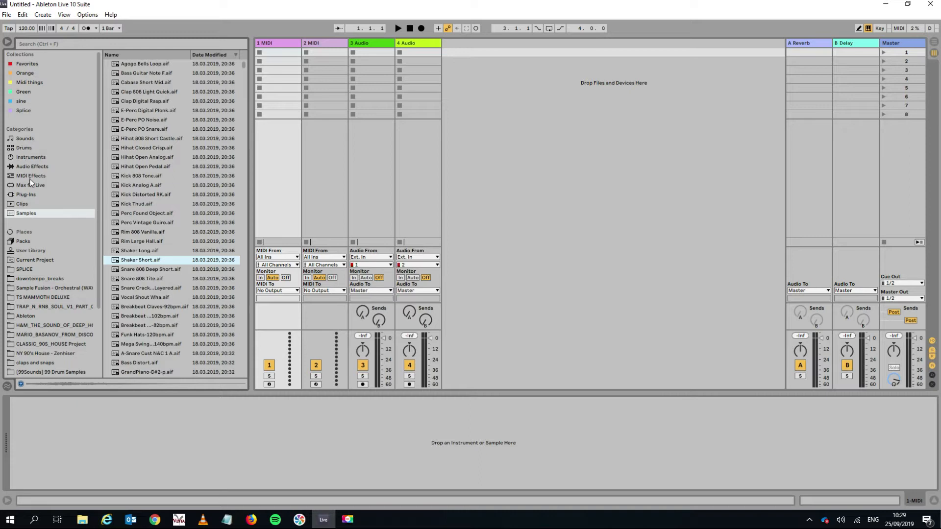
Compare the contents of the Clips, Samples and SPLICE browser locations, finishing on Samples.
left_click(23, 203)
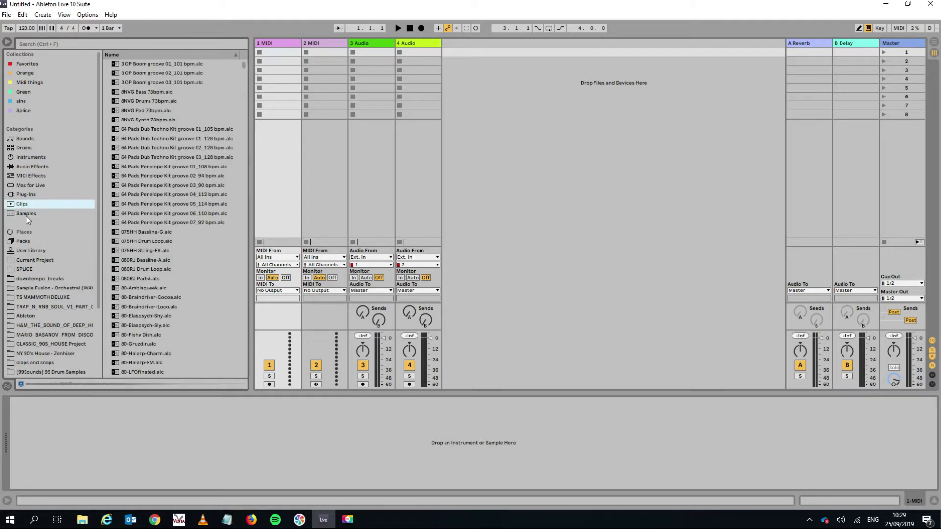
left_click(25, 215)
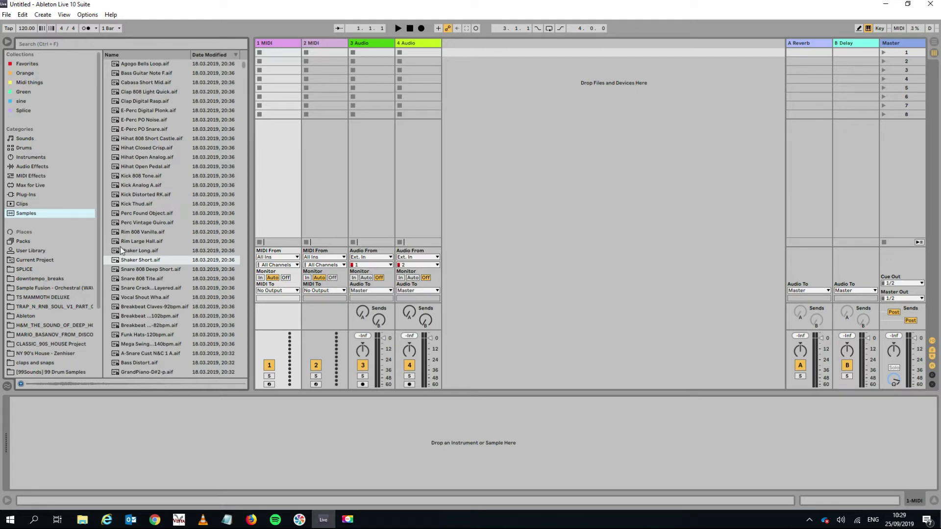
left_click(20, 271)
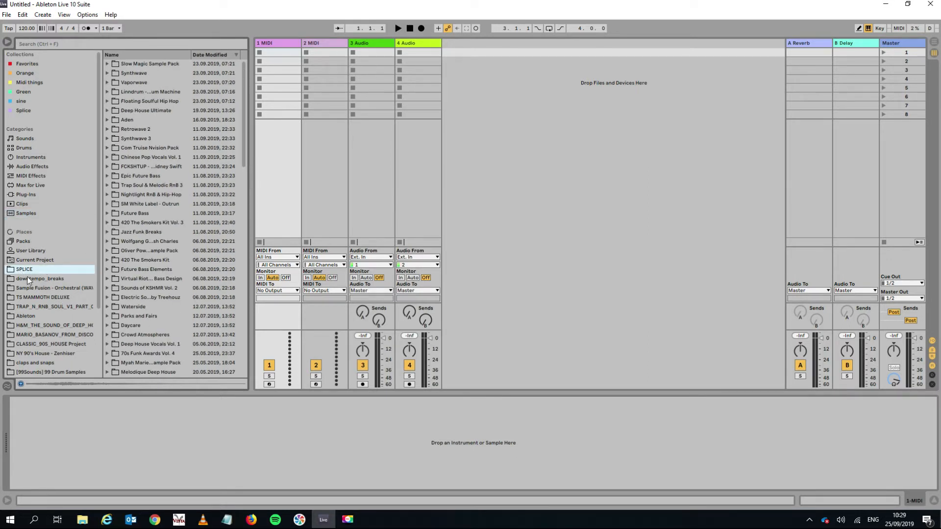
left_click(19, 213)
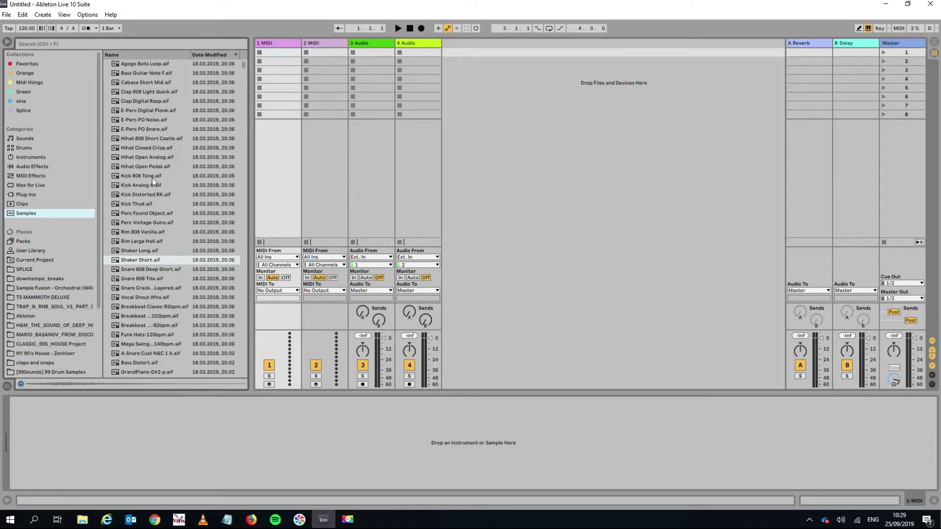
Preview a few drum samples and load Funk Hats-120bpm.aif into the first clip slot of audio track 3.
left_click(133, 174)
left_click(146, 288)
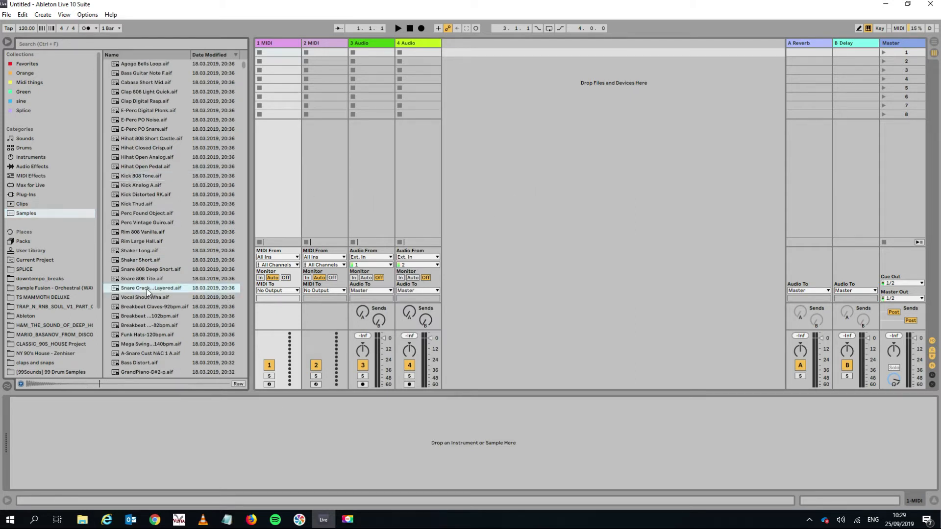
left_click(140, 353)
left_click(133, 338)
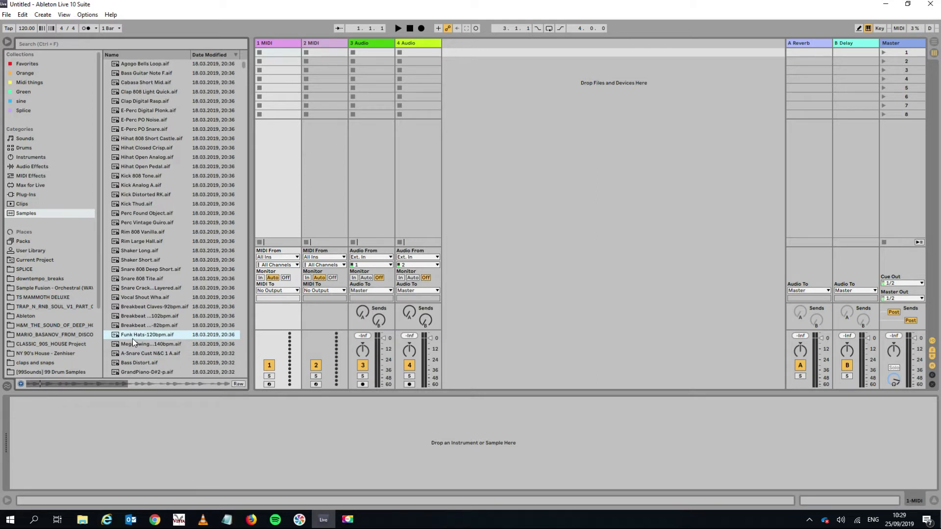
left_click_drag(134, 337, 367, 54)
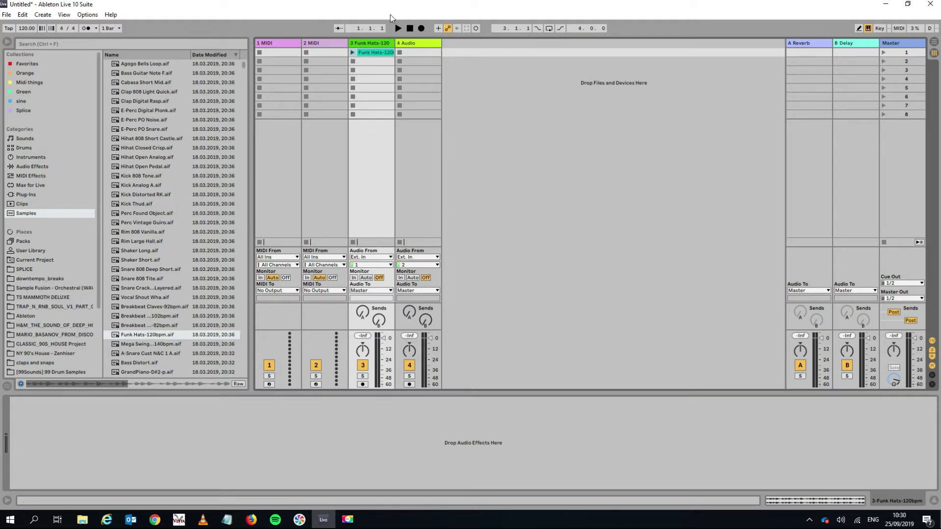
Audition the Funk Hats clip on track 3 and set the song tempo to 110 BPM.
left_click(352, 52)
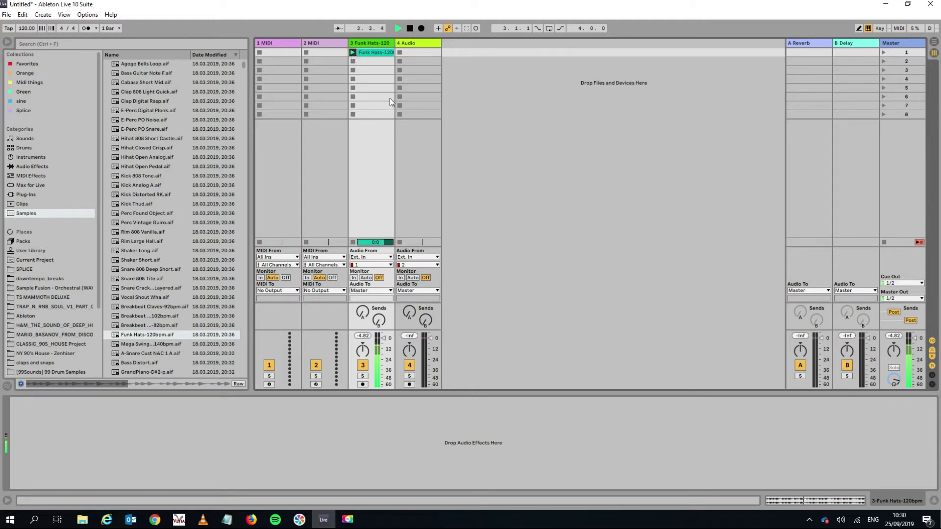
left_click(353, 242)
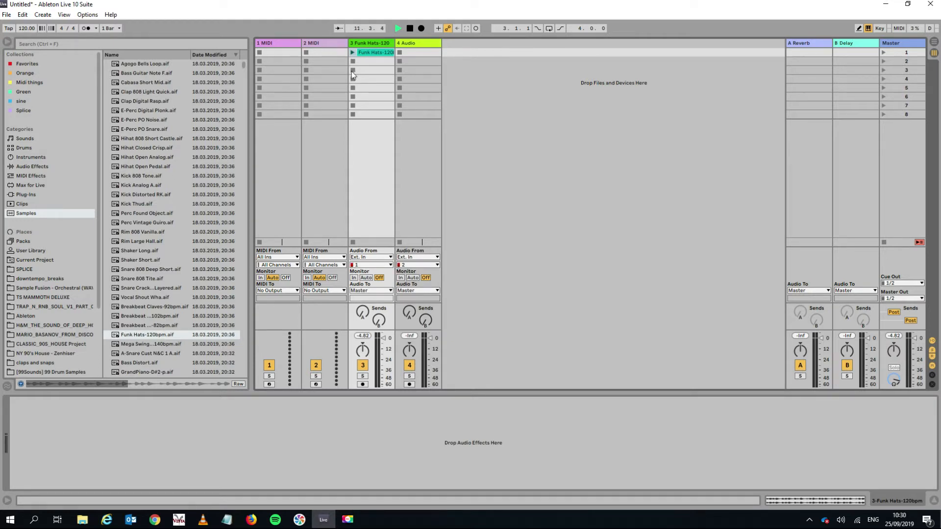
left_click(25, 28)
type("110")
key("Return")
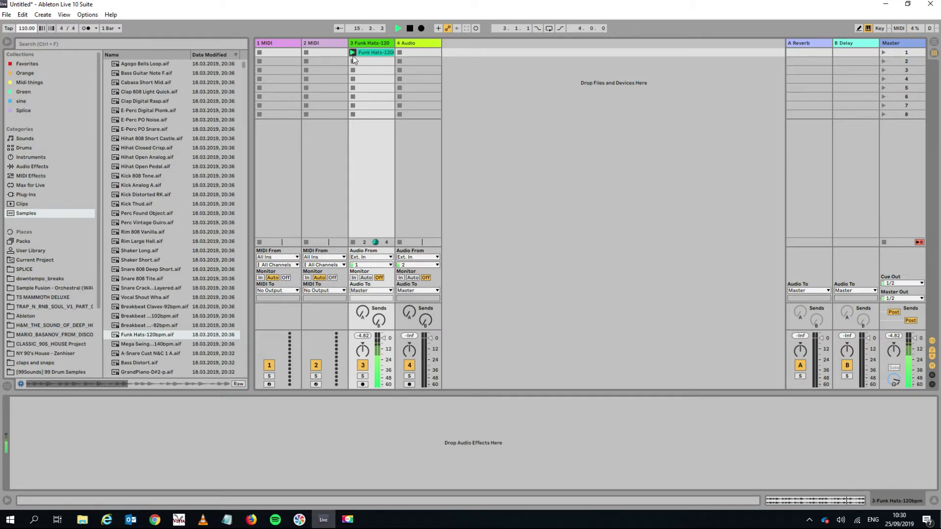
Show the Funk Hats clip's waveform and settings, and replay it briefly from the start.
double_click(373, 51)
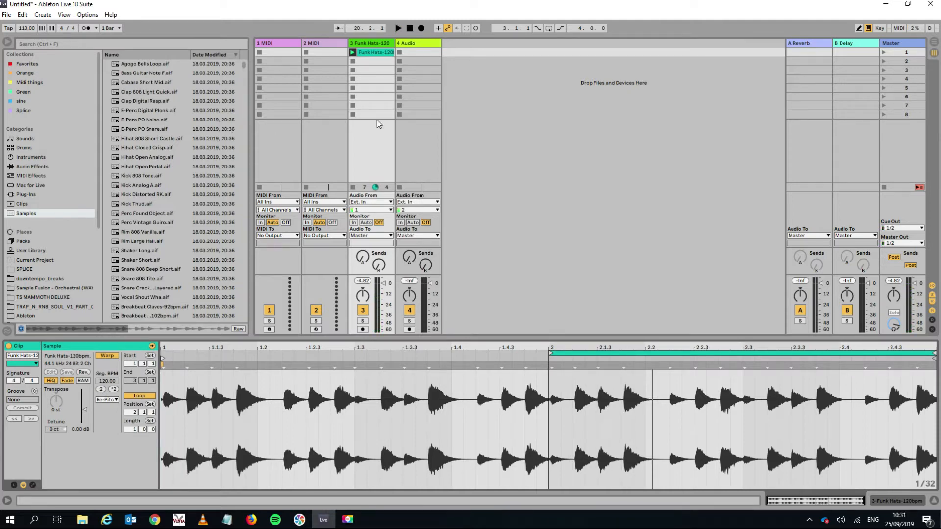
key("space")
key("space")
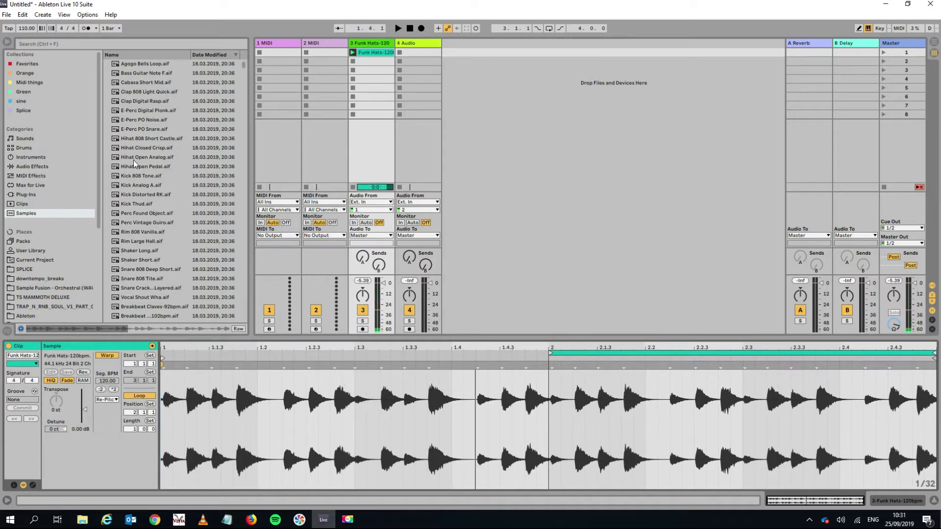
Preview the shaker and 82 bpm breakbeat samples, and glance at the Arrangement View before returning to the Session View.
left_click(144, 269)
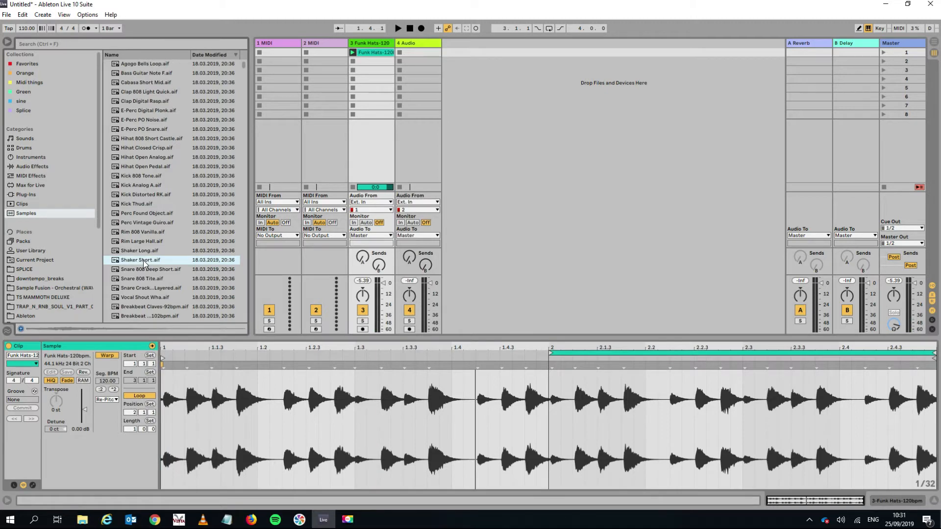
scroll(149, 294, "down", 2)
left_click(148, 288)
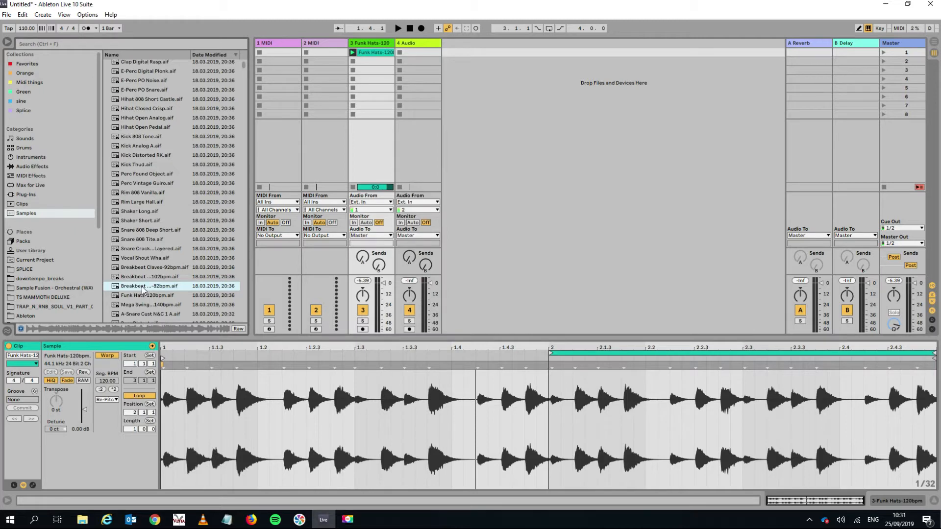
left_click(934, 42)
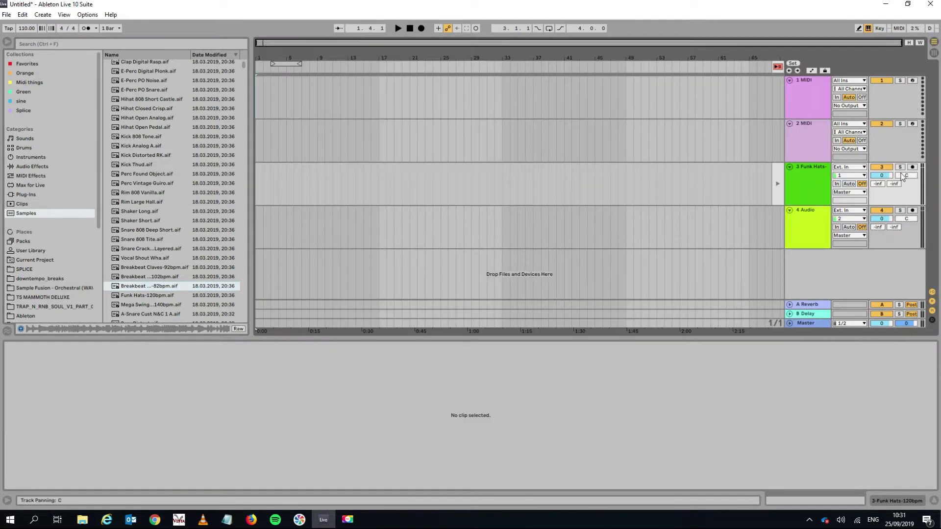
left_click(934, 53)
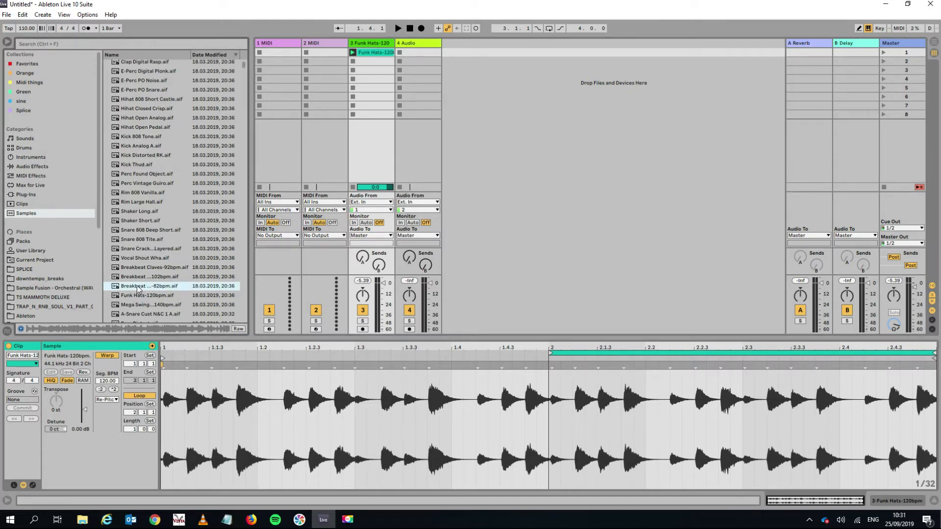
Audition Kick Garage, Snare Acoustic Quark 2 and the layered snare crack sample, and step through the samples below it.
scroll(158, 269, "down", 3)
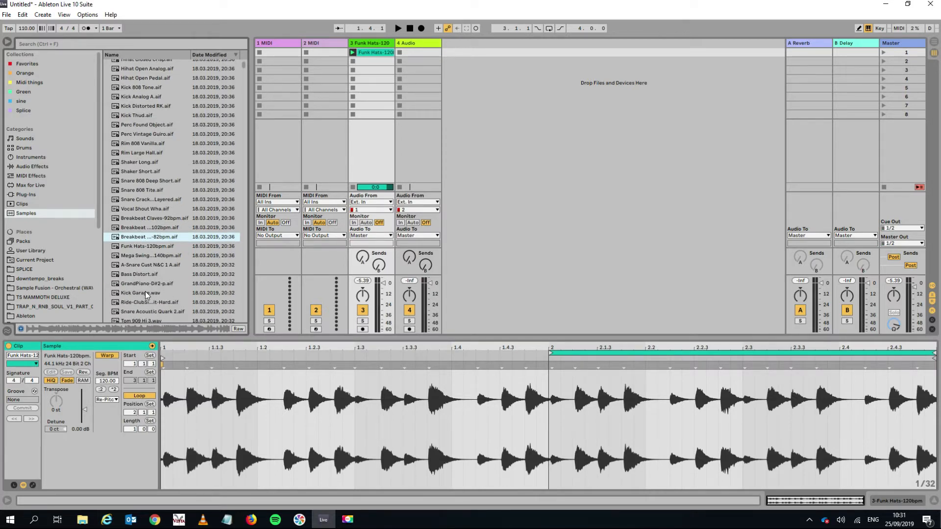
left_click(146, 294)
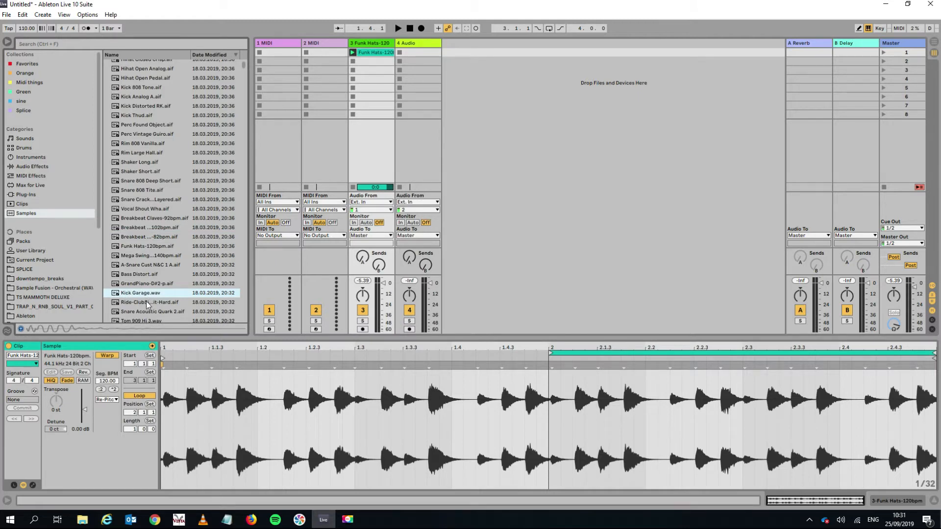
left_click(147, 311)
left_click(145, 201)
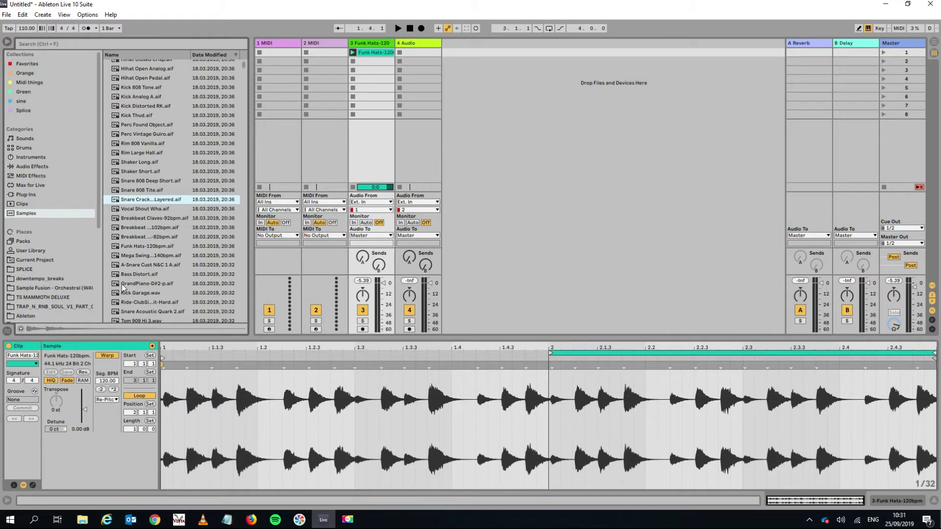
key("Down")
key("Down")
key("Down")
key("Down")
key("Down")
key("Down")
key("Down")
key("Down")
key("Down")
key("Down")
key("Down")
Turn sample preview back on and audition the bass, snare, Mega Swing and Funk Hats samples, ending on Snare Acoustic Quark 2.
left_click(20, 328)
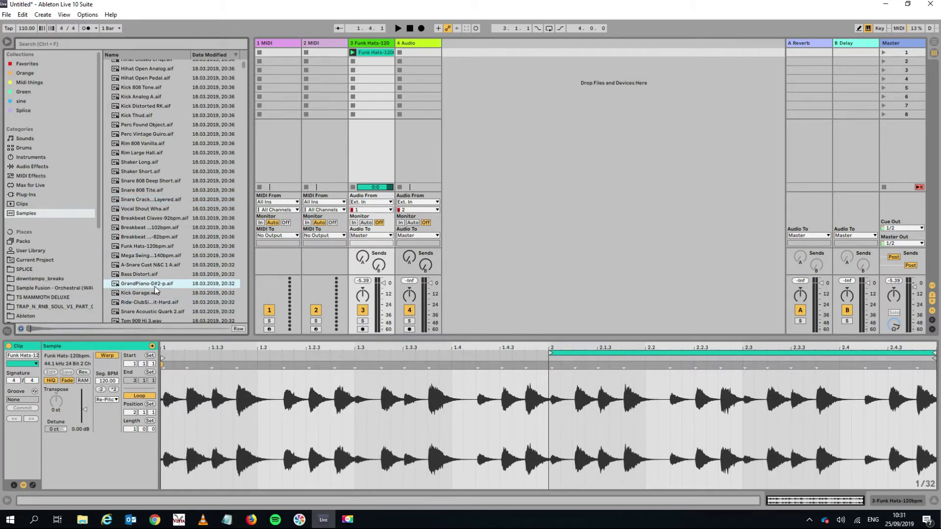
left_click(148, 274)
left_click(146, 265)
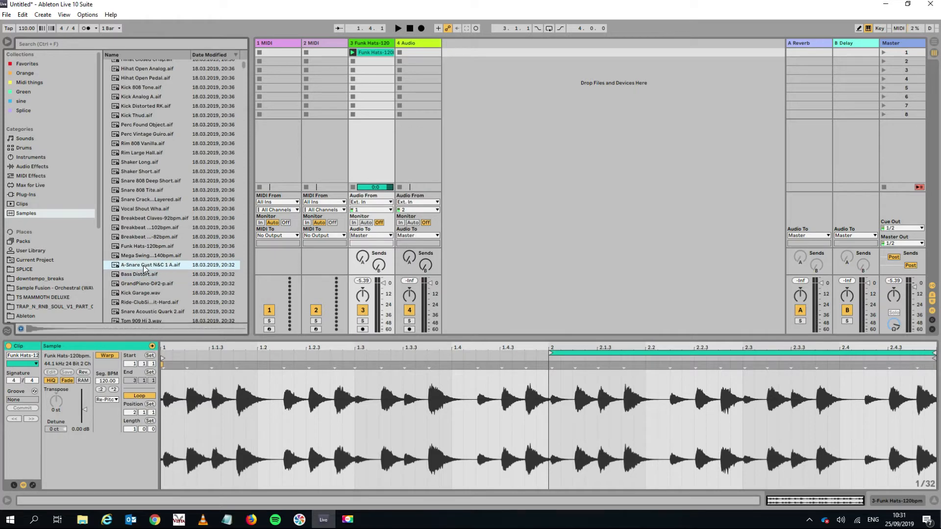
left_click(137, 256)
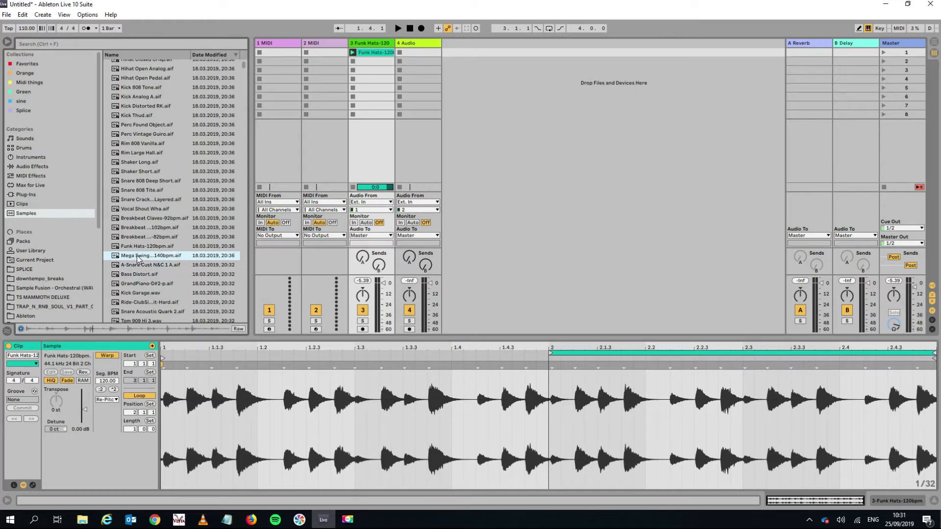
left_click(130, 246)
left_click(141, 311)
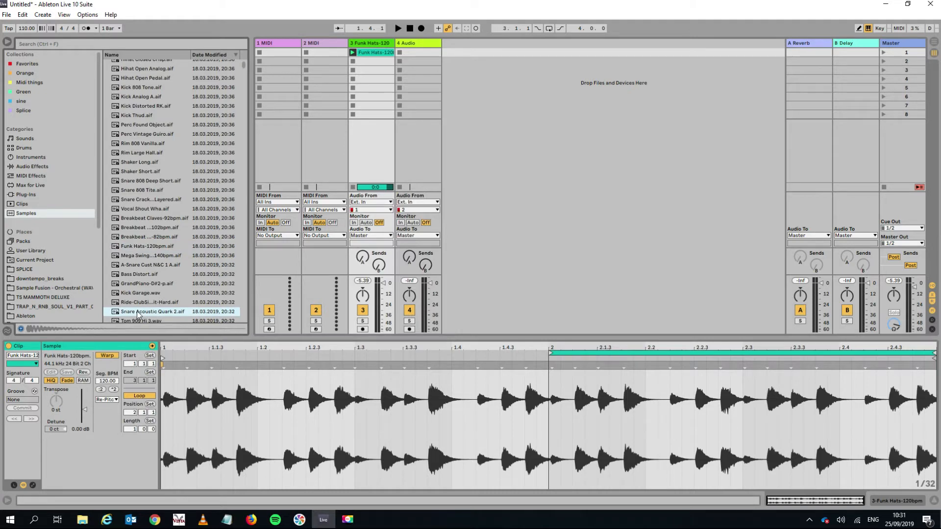
Load Snare Acoustic Quark 2.aif into the first slot of track 4 and play it together with Funk Hats through scene 1.
left_click_drag(138, 314, 403, 55)
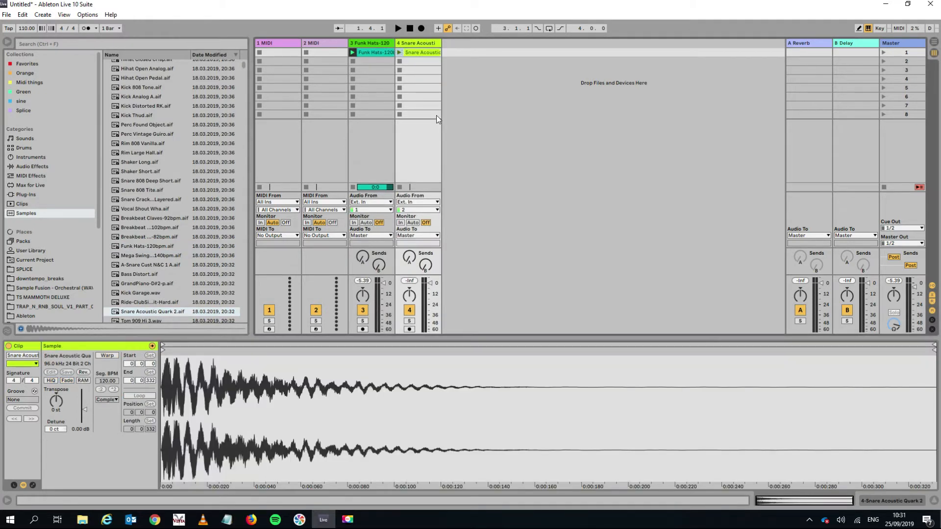
left_click(399, 52)
left_click(882, 52)
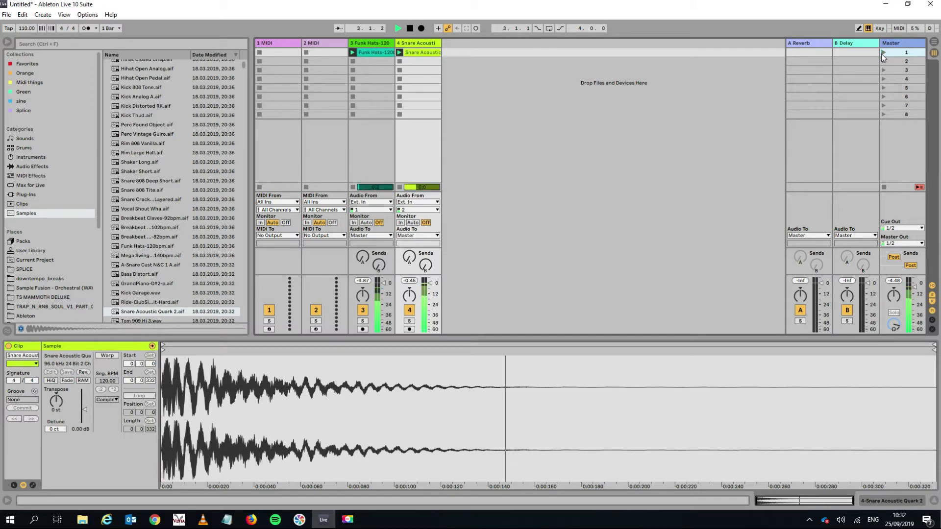
key("space")
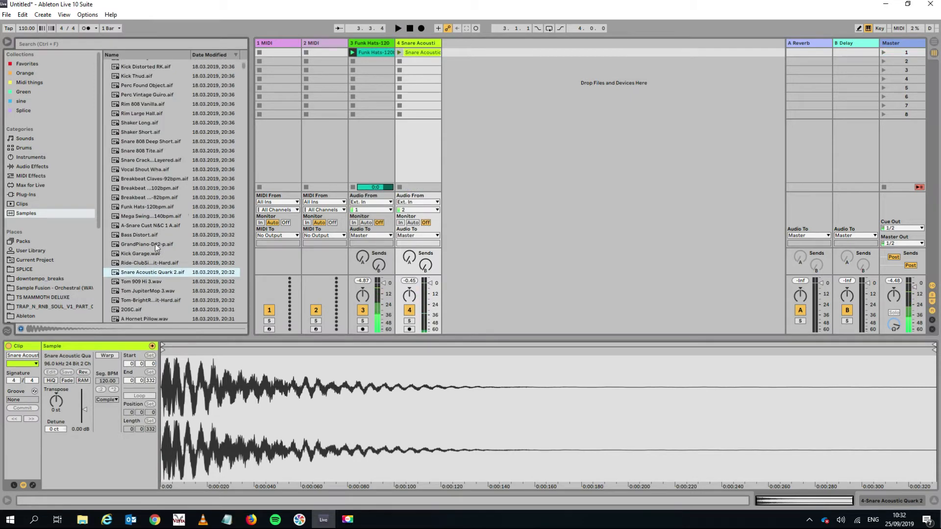
Audition samples further down the list, including Byte Sized - F#0, Clap-909 and the cowbell.
scroll(155, 243, "down", 4)
left_click(142, 273)
left_click(145, 287)
scroll(145, 288, "down", 1)
scroll(145, 288, "down", 2)
left_click(145, 288)
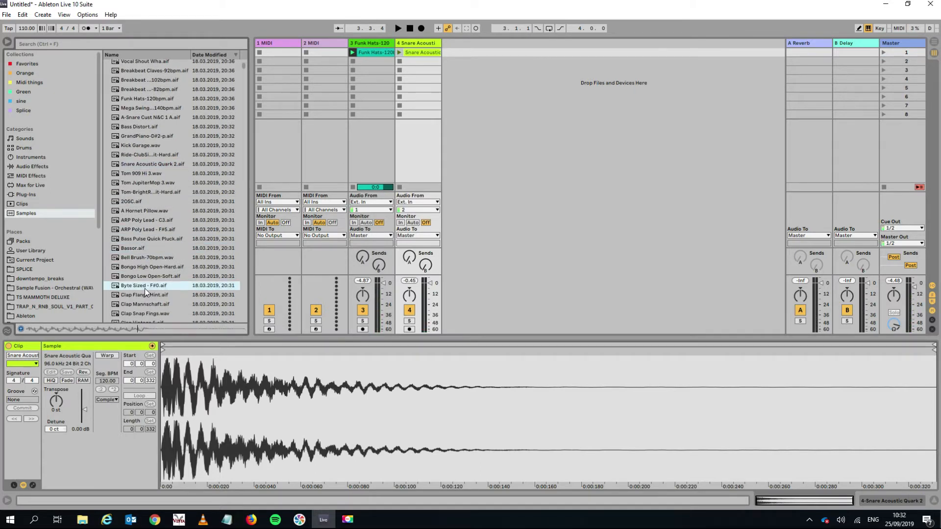
scroll(145, 288, "down", 2)
left_click(145, 288)
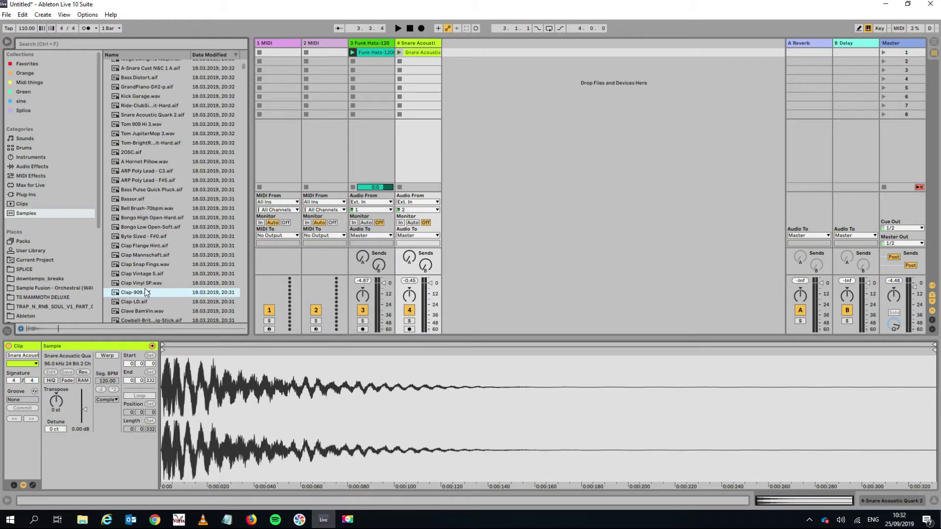
left_click(134, 318)
Preview Cymbal Gnirob Reverse.wav and replace the snare clip in track 4's first slot with Dubstep Burial-128bpm.aif.
scroll(137, 289, "down", 2)
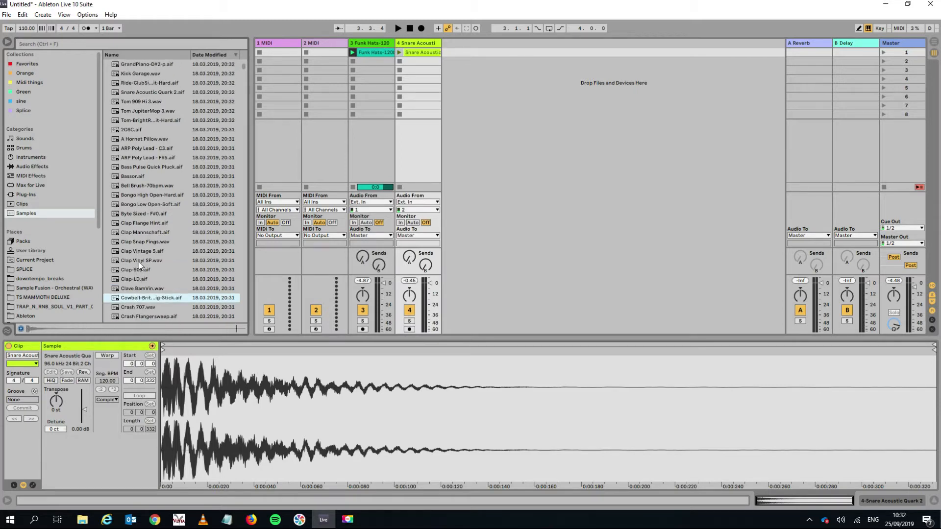
scroll(145, 277, "down", 3)
left_click(145, 277)
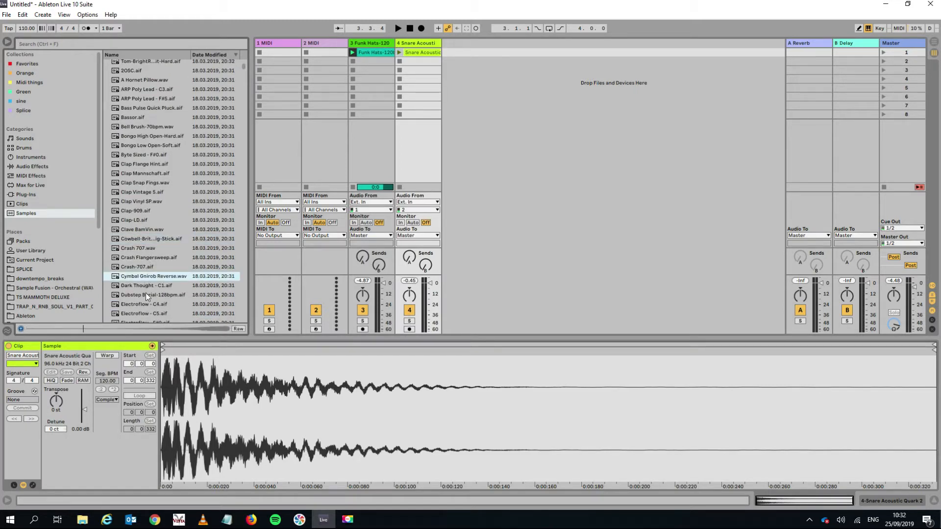
left_click(146, 295)
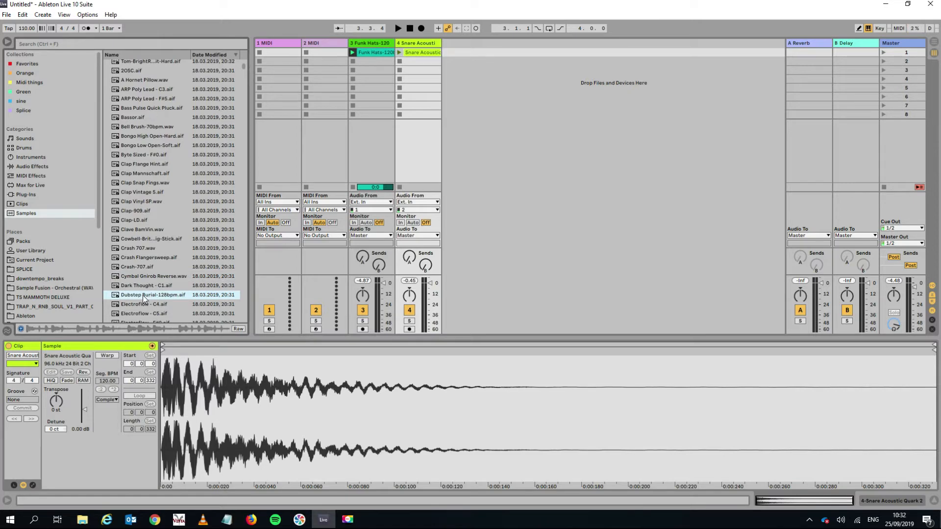
left_click_drag(142, 295, 426, 53)
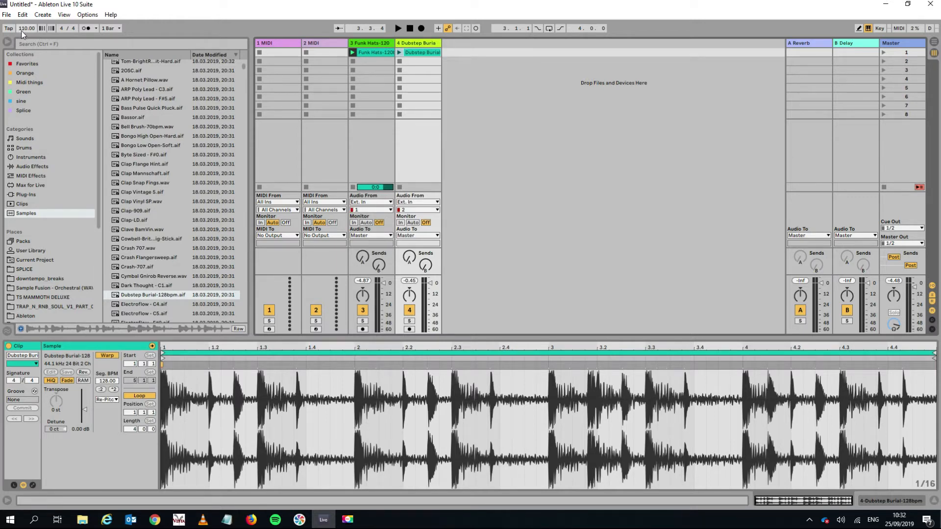
Play the Dubstep Burial clip alongside Funk Hats, stopping and relaunching the Funk Hats clip.
left_click(399, 52)
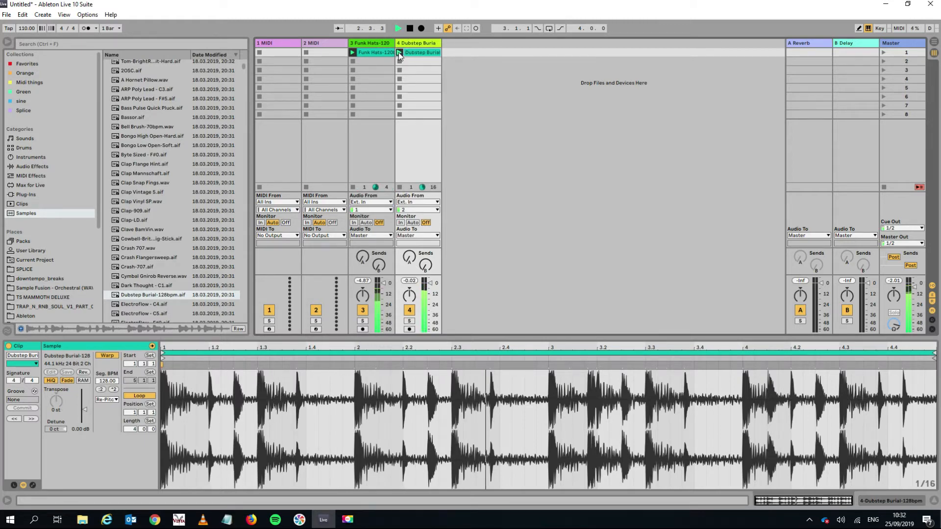
left_click(352, 188)
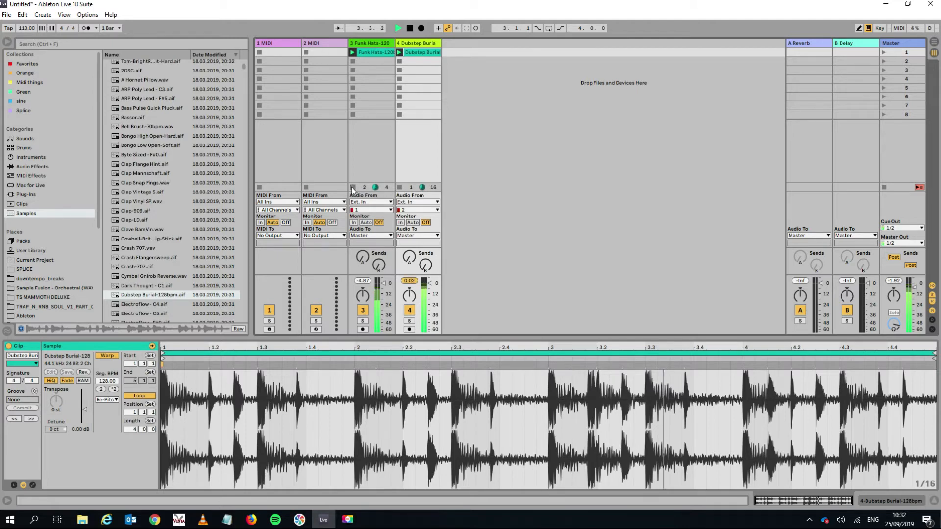
left_click(352, 52)
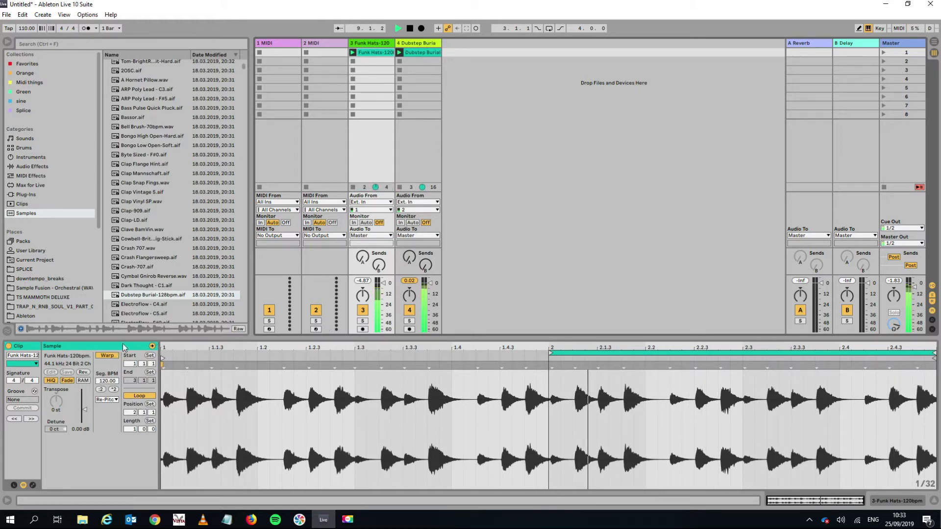
Turn off Warp on the Funk Hats clip, play scene 1 to compare it with Dubstep Burial, and switch Warp back on.
key("space")
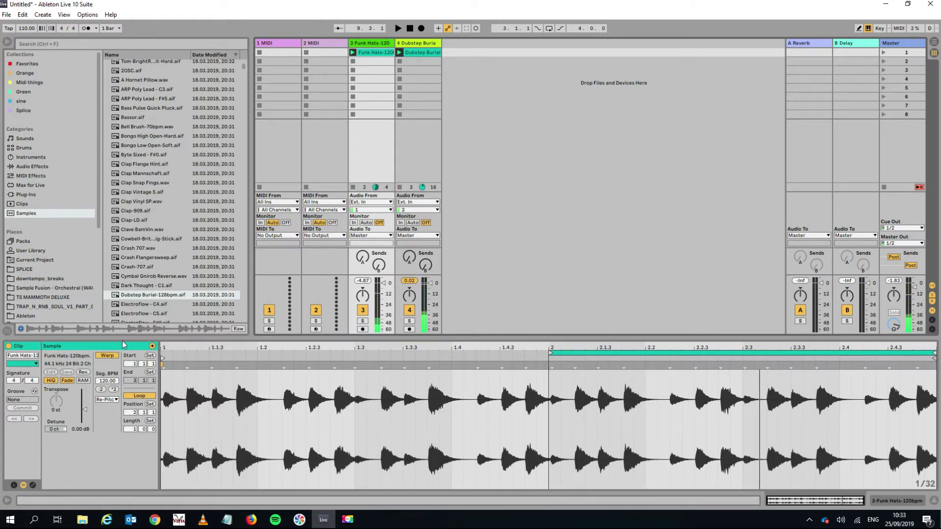
left_click(112, 355)
key("space")
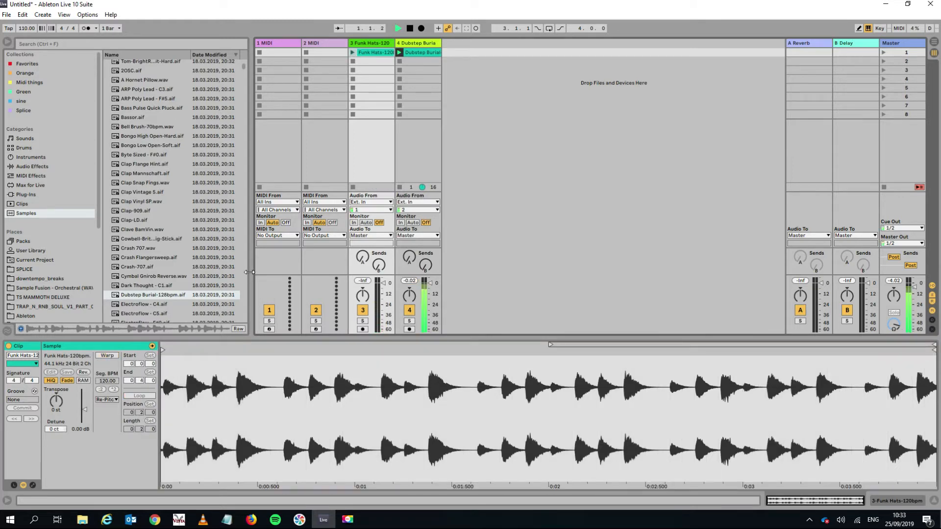
left_click(883, 52)
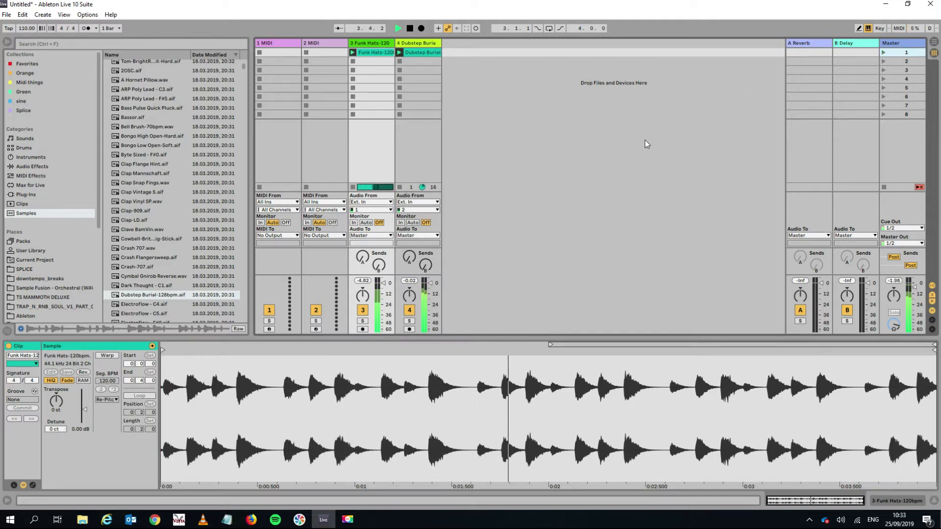
key("space")
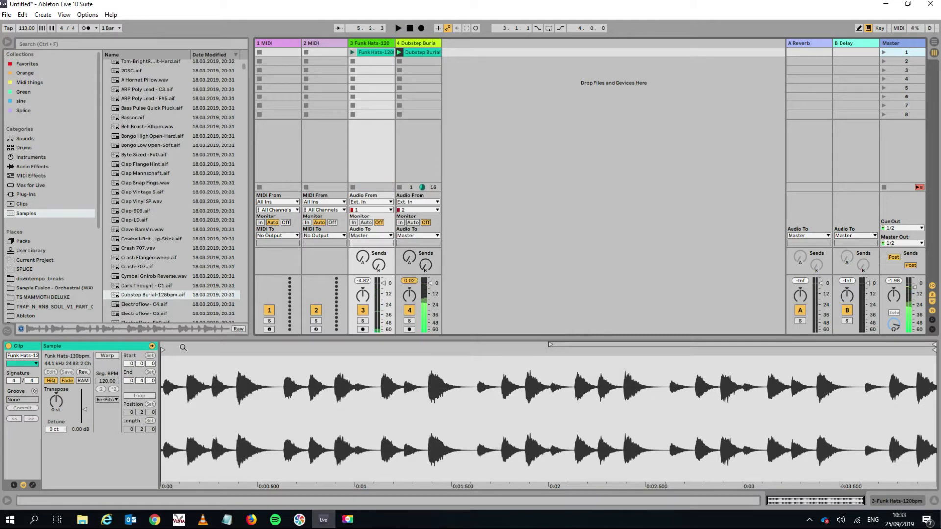
left_click(108, 356)
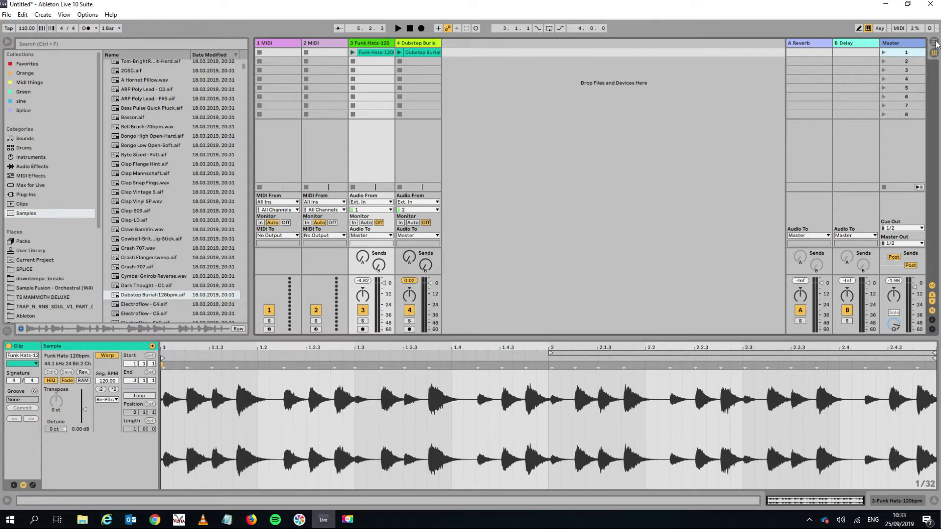
Toggle between Session View and Arrangement View, finishing in Arrangement View.
left_click(934, 43)
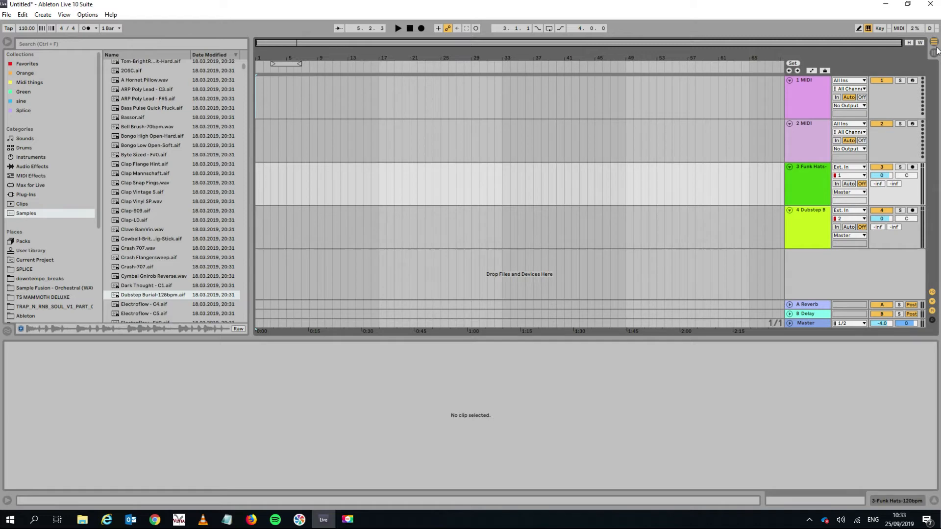
left_click(935, 54)
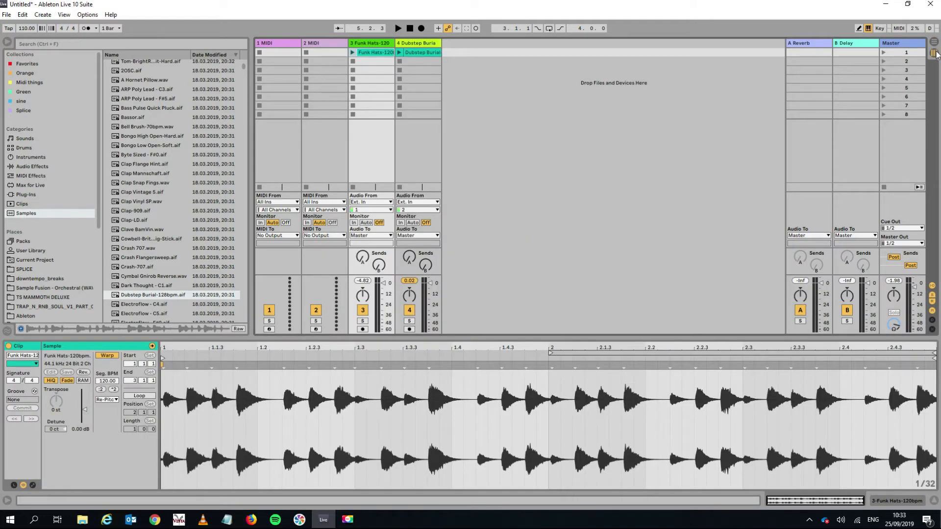
left_click(935, 54)
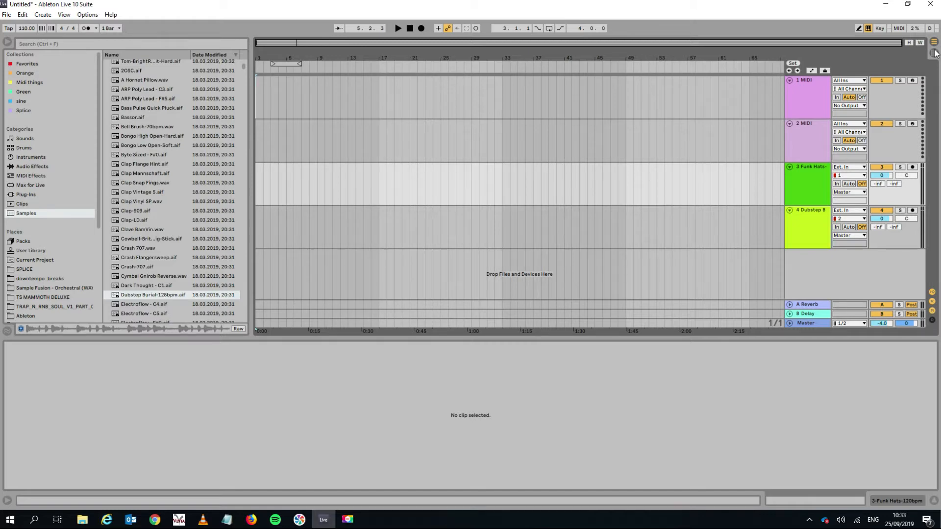
Delete the second MIDI track together with the Funk Hats and Dubstep Burial tracks.
left_click(799, 166)
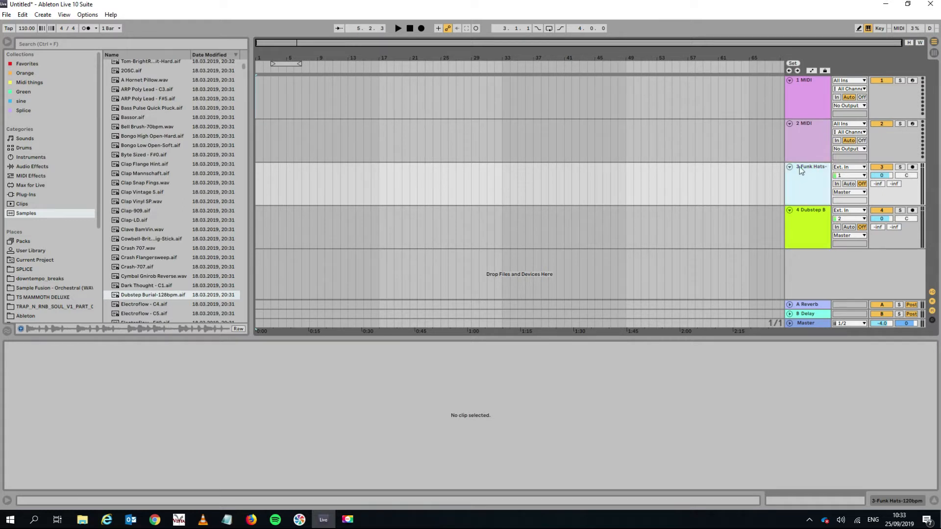
left_click(795, 145)
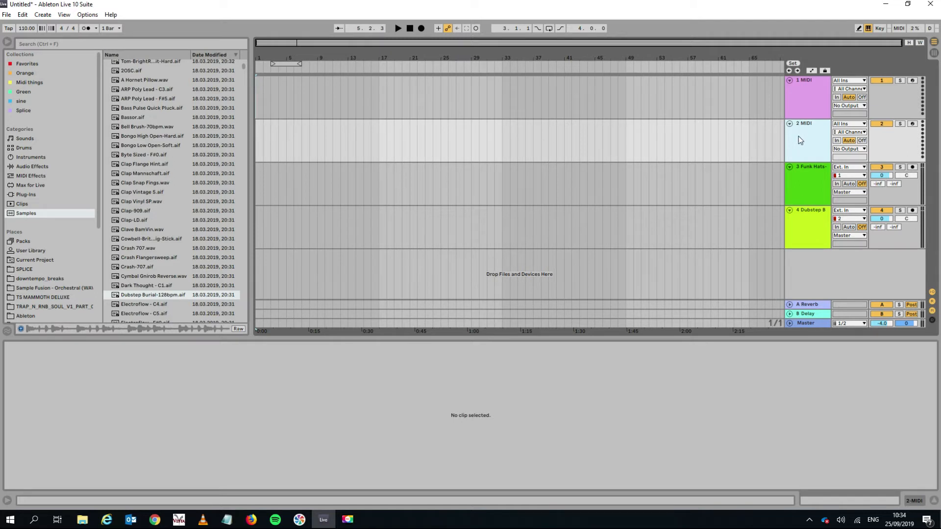
left_click(808, 221)
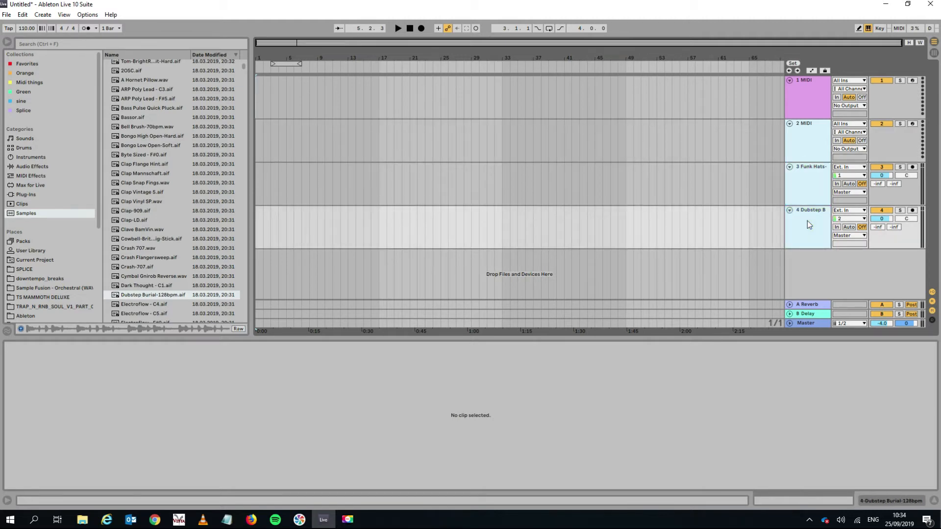
key("Delete")
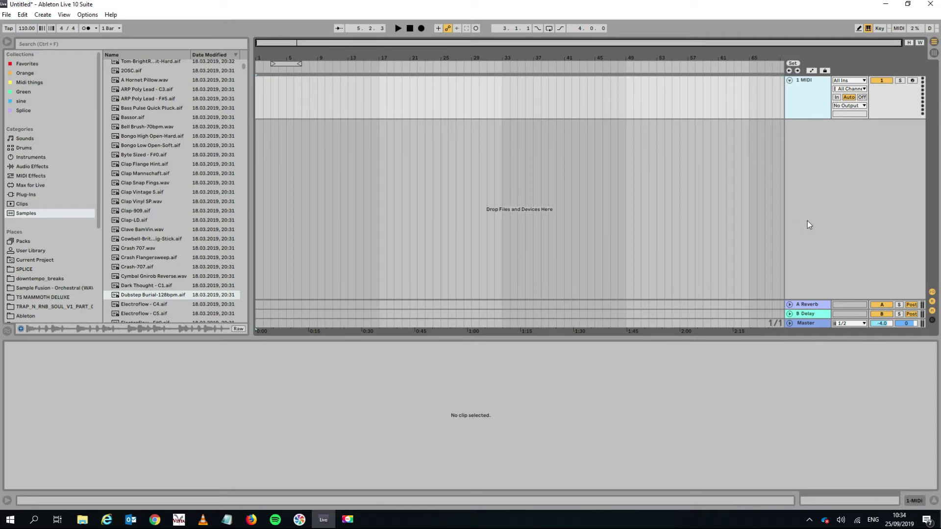
Insert a new audio track below the 1 MIDI track, followed by a new MIDI track.
left_click(614, 150)
right_click(827, 155)
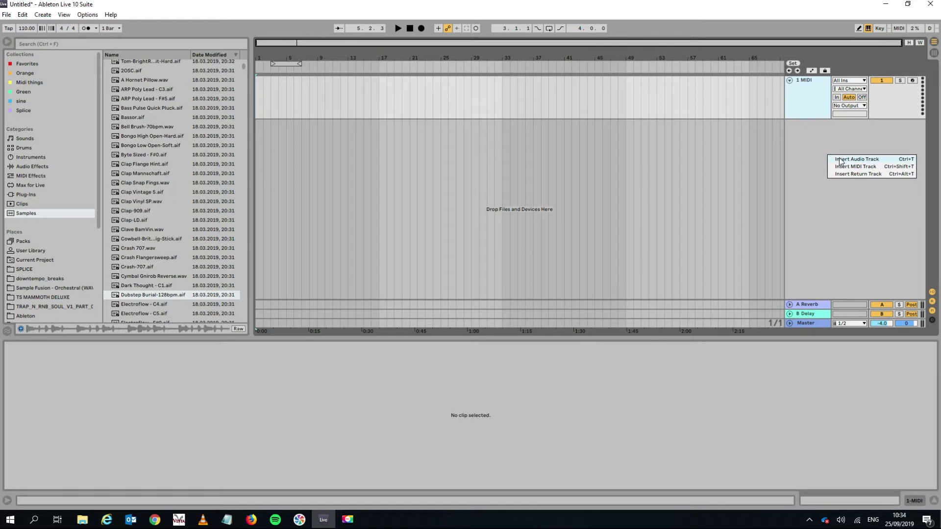
left_click(841, 159)
right_click(799, 198)
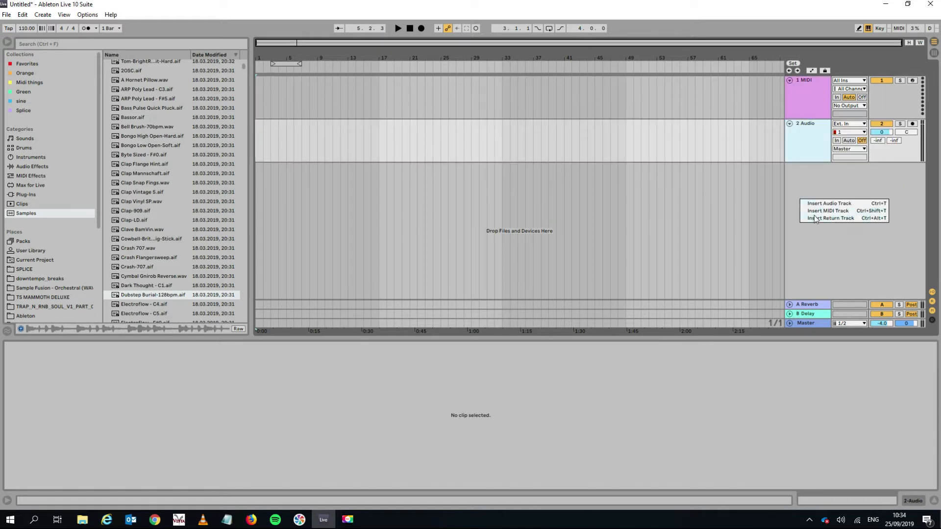
left_click(815, 211)
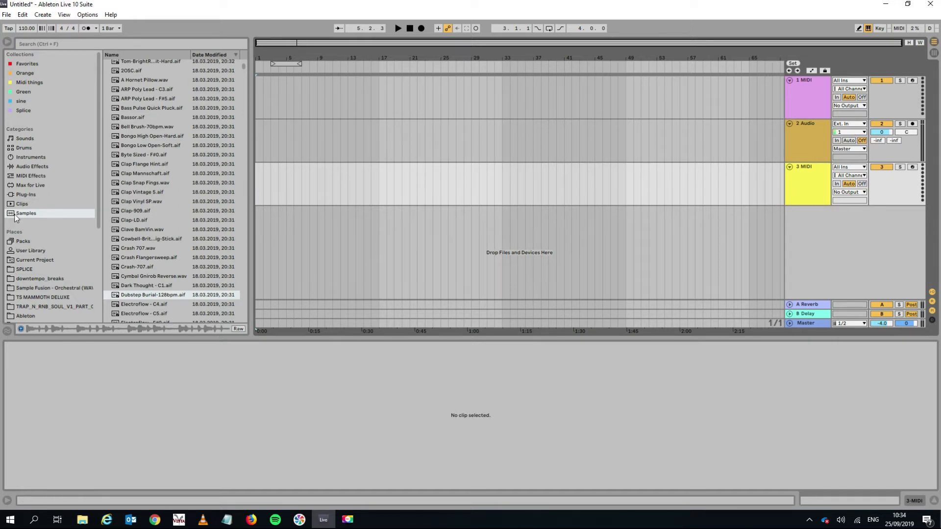
Browse the instruments and expand Operator's Bass presets.
left_click(29, 158)
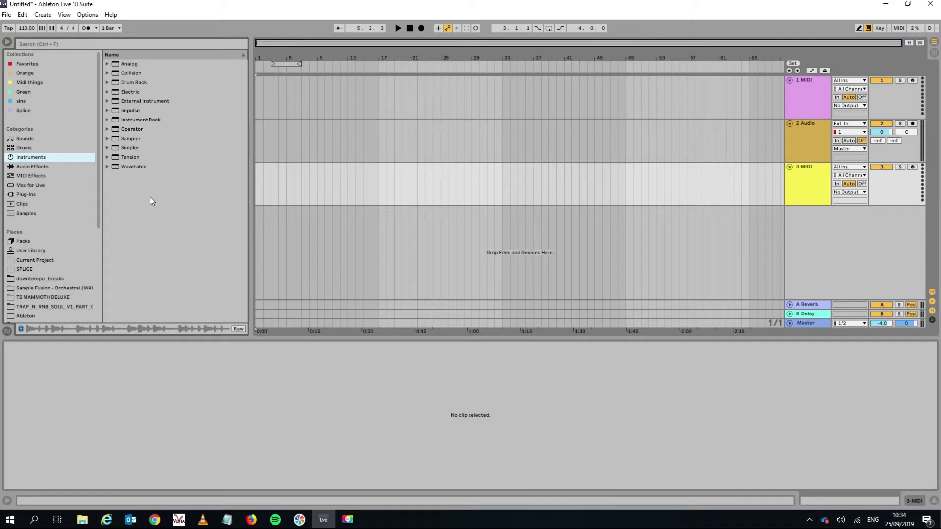
left_click(107, 129)
left_click(114, 147)
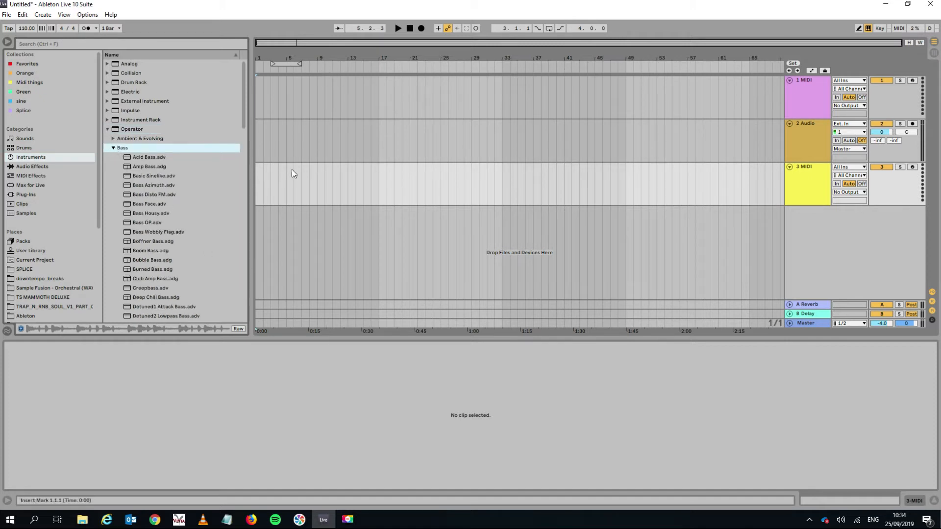
Insert an empty four-bar MIDI clip on track 3 from bar 5 to bar 9.
left_click_drag(287, 179, 316, 182)
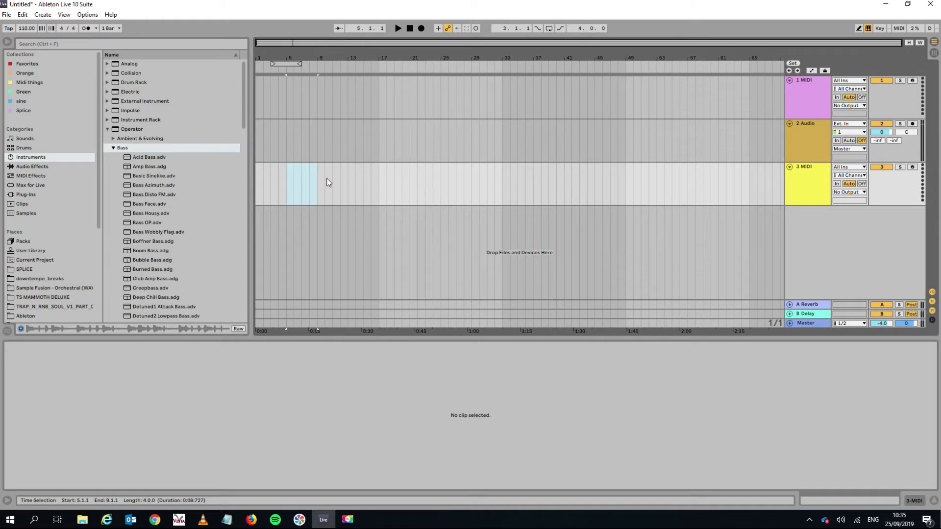
right_click(304, 189)
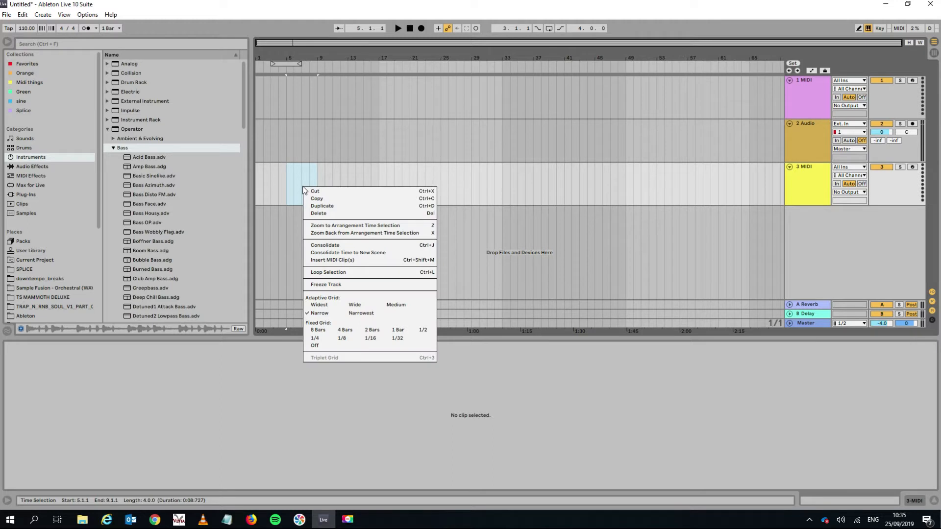
left_click(331, 262)
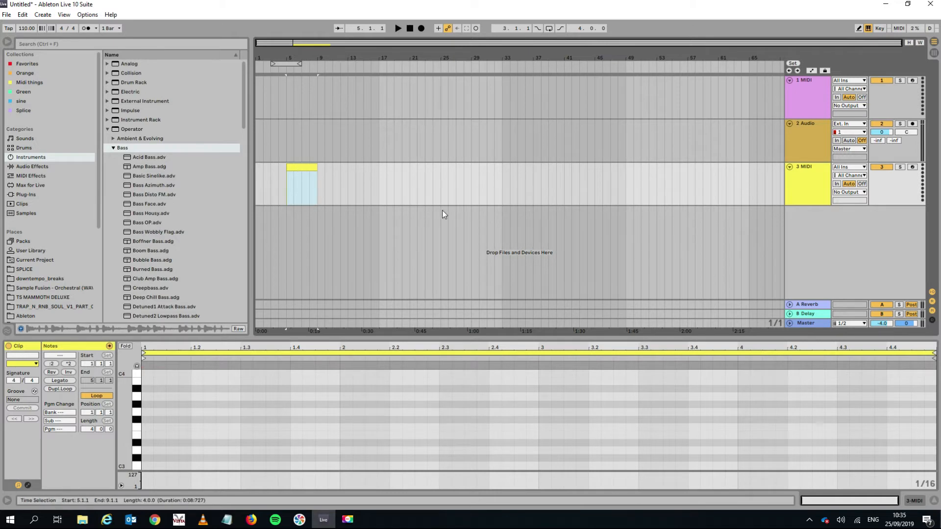
Loop the arrangement over the MIDI clip's four bars and play the looped section briefly.
key("ctrl+l")
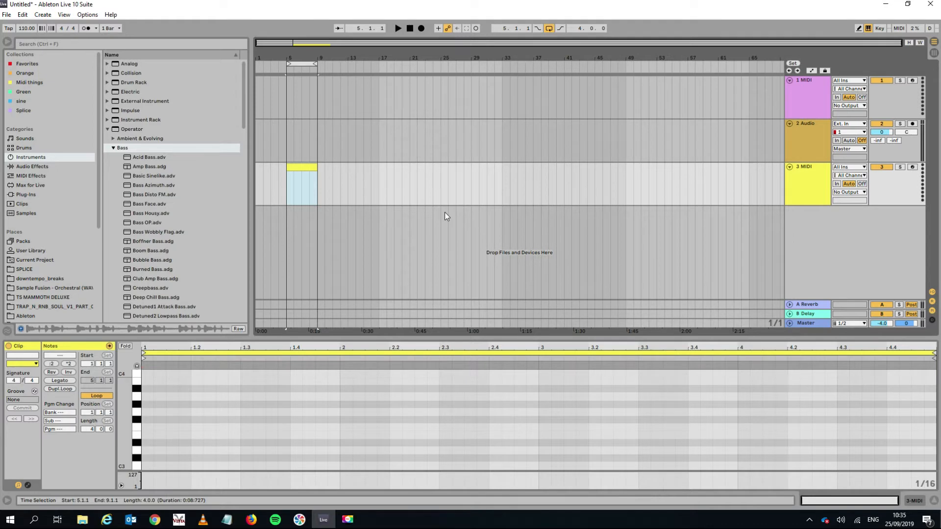
left_click(303, 63)
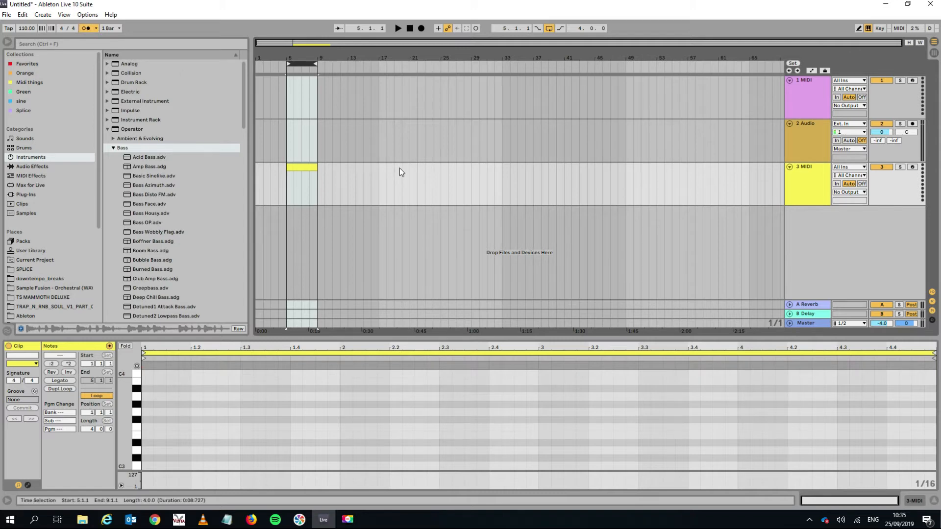
key("space")
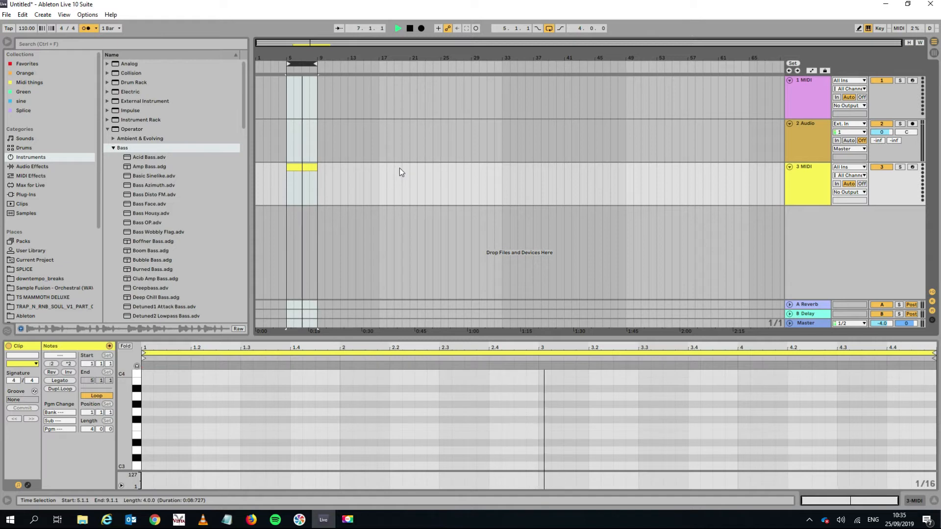
key("space")
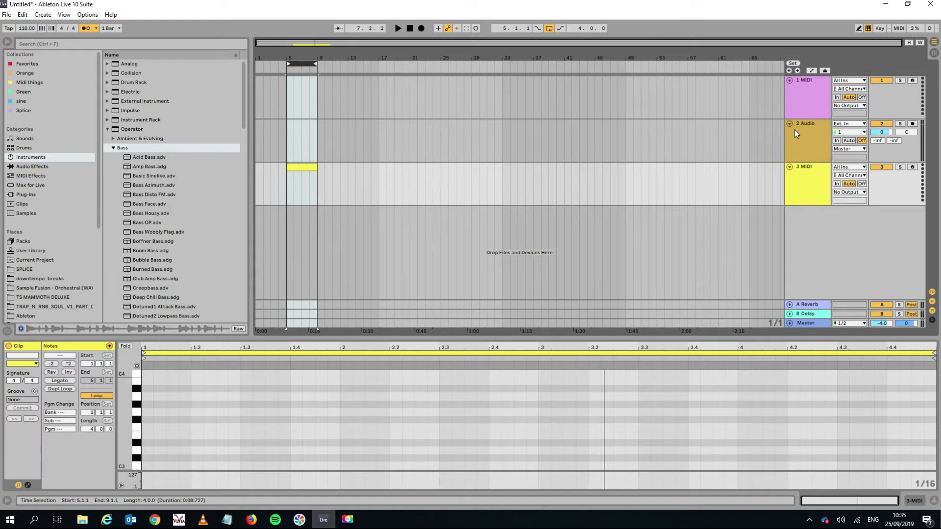
Arm track 3 for recording and audition Operator bass presets, including Boom Bass, Burned Bass, Creepbass and Dynamic1 Filter Bass.
left_click(913, 167)
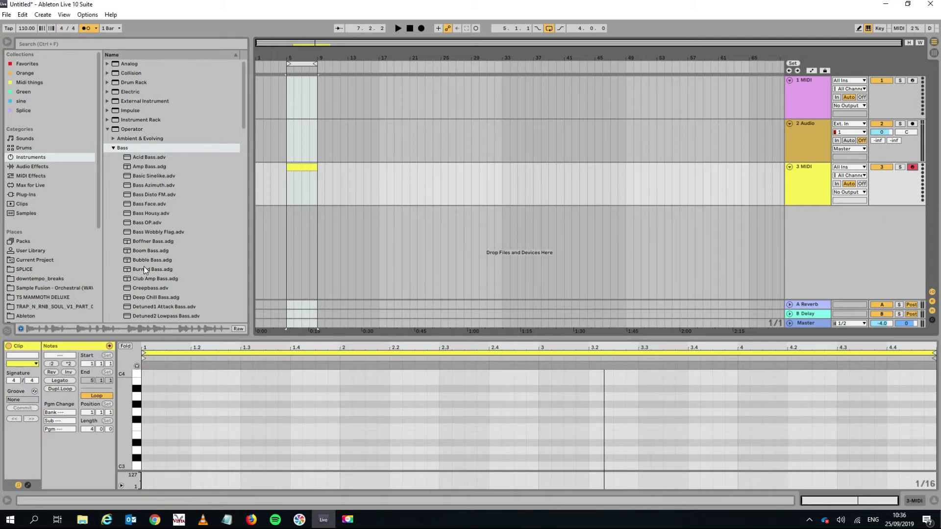
left_click(131, 250)
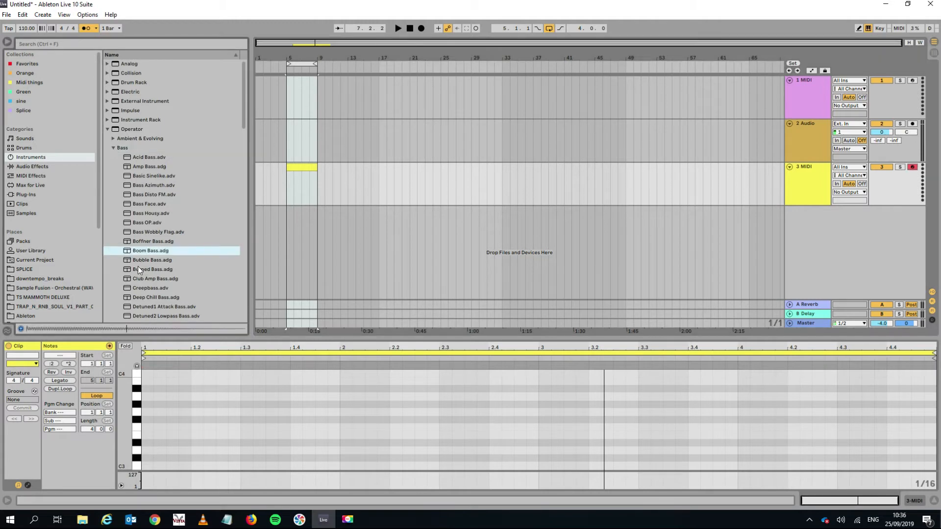
left_click(136, 263)
left_click(140, 271)
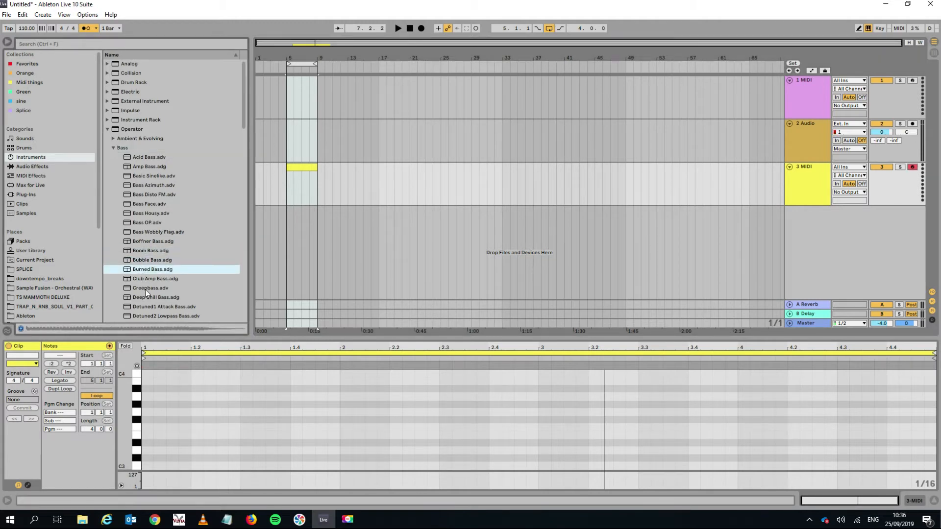
left_click(145, 289)
scroll(151, 300, "down", 3)
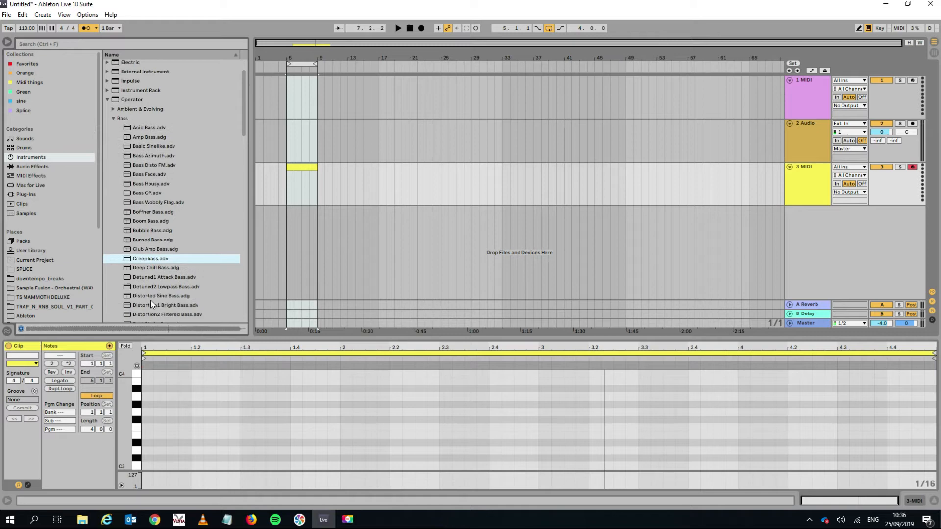
left_click(151, 299)
scroll(150, 300, "down", 1)
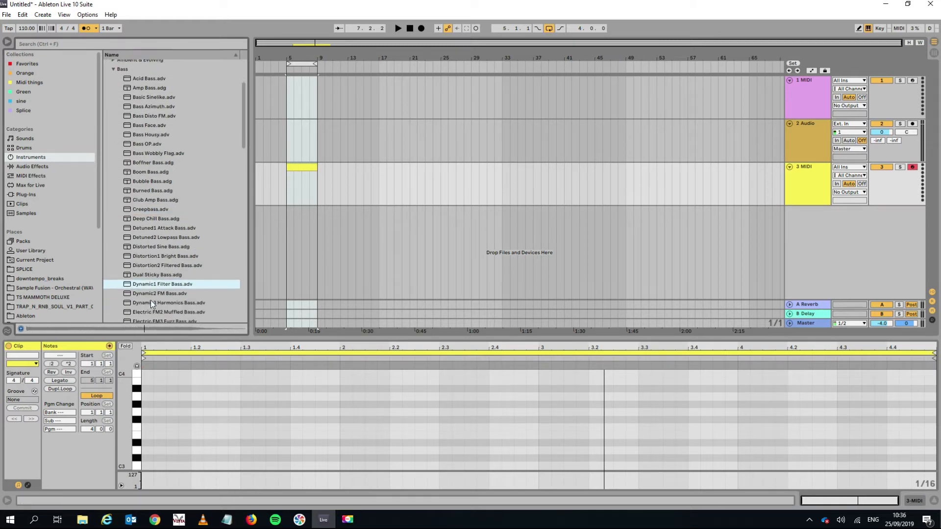
Audition bass presets further down the list, including Fanatik Bass.adg and House Bass.adv.
scroll(151, 300, "down", 2)
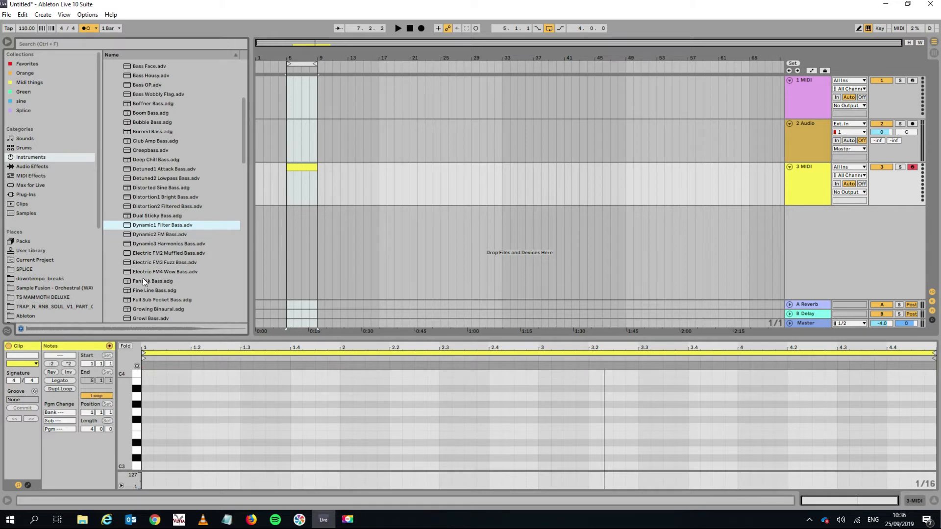
left_click(154, 285)
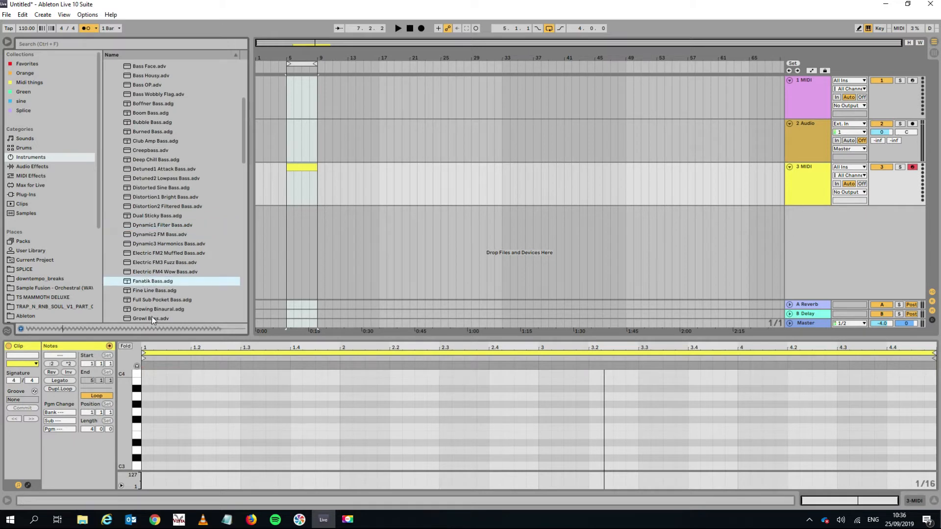
left_click(150, 309)
scroll(149, 294, "down", 2)
scroll(150, 295, "up", 1)
left_click(150, 296)
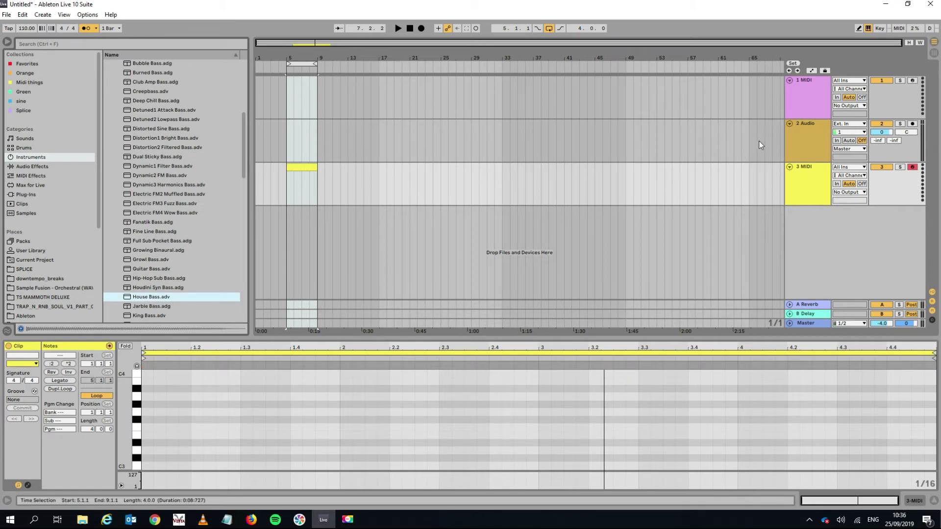
Load House Bass.adv onto MIDI track 3 and select the device.
left_click(809, 169)
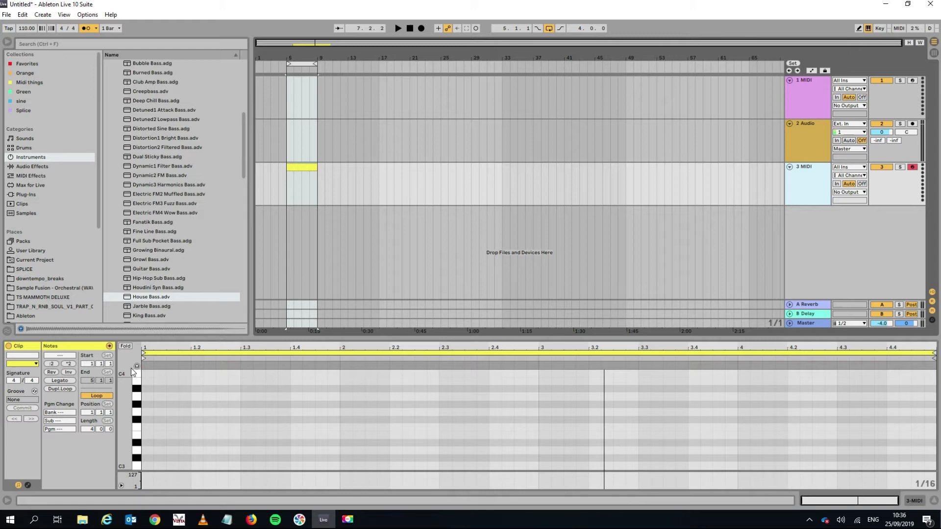
double_click(145, 298)
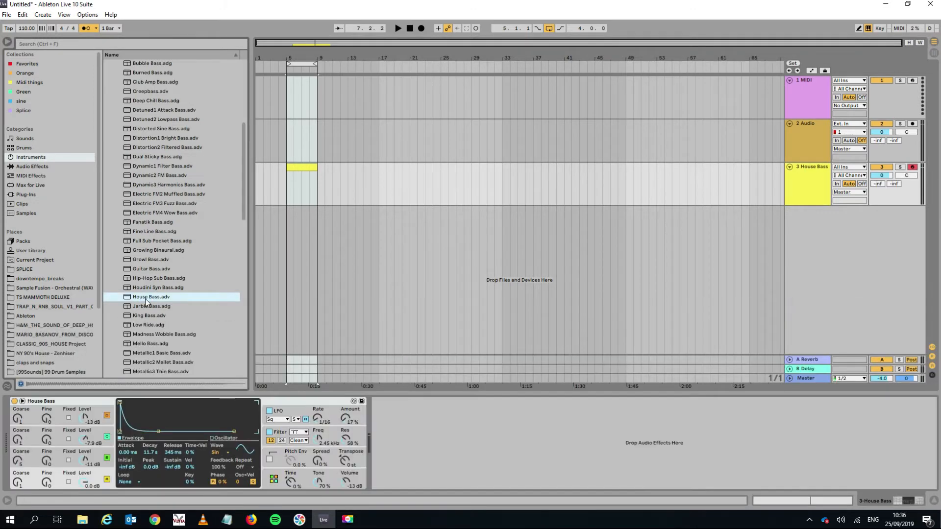
left_click(299, 404)
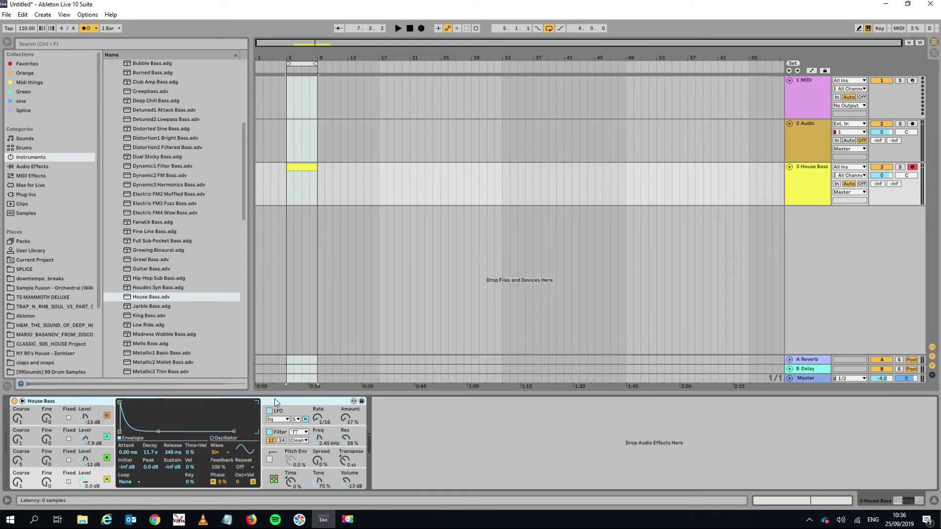
Toggle the House Bass device off and on, and replace it on track 3 with a fresh House Bass.adv.
left_click(14, 401)
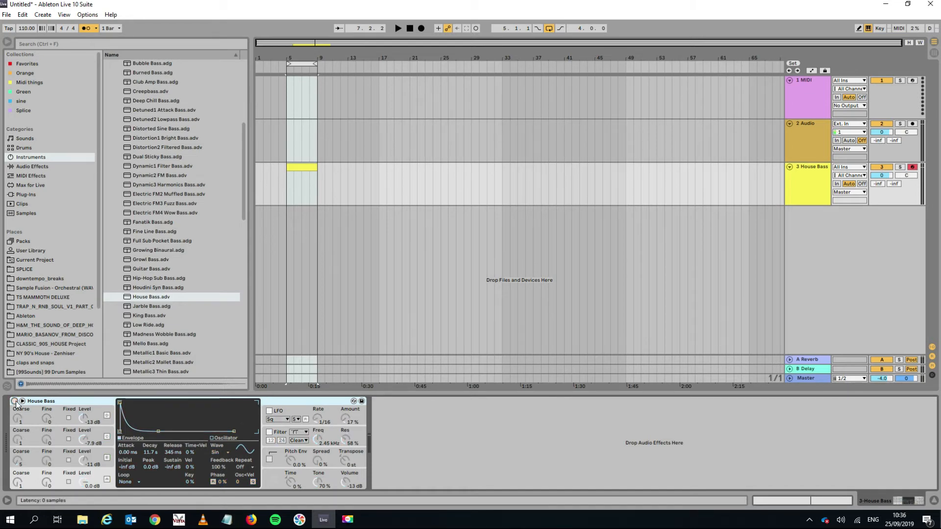
left_click(15, 401)
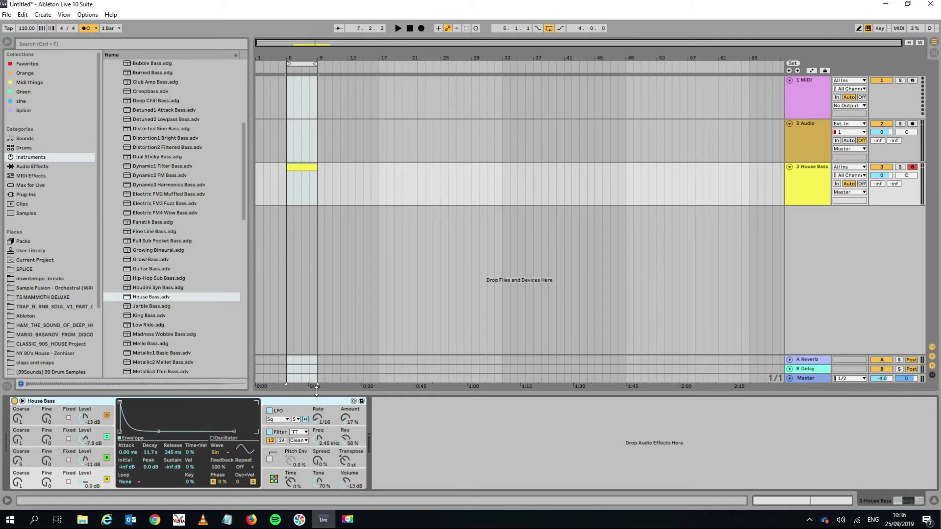
key("Delete")
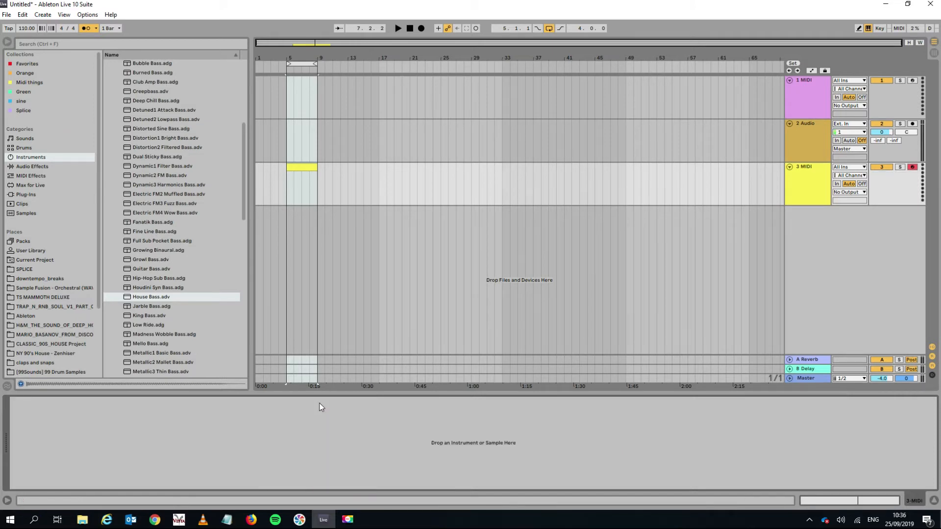
left_click_drag(141, 297, 358, 182)
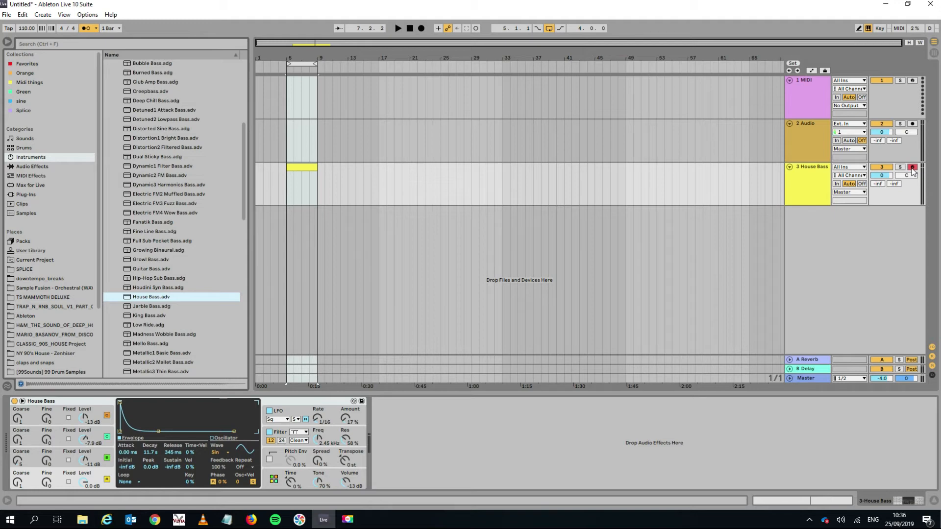
Test-play a few notes on the bass and set record quantization to Sixteenth-Note Quantization.
key("a")
key("z")
key("a")
left_click(25, 18)
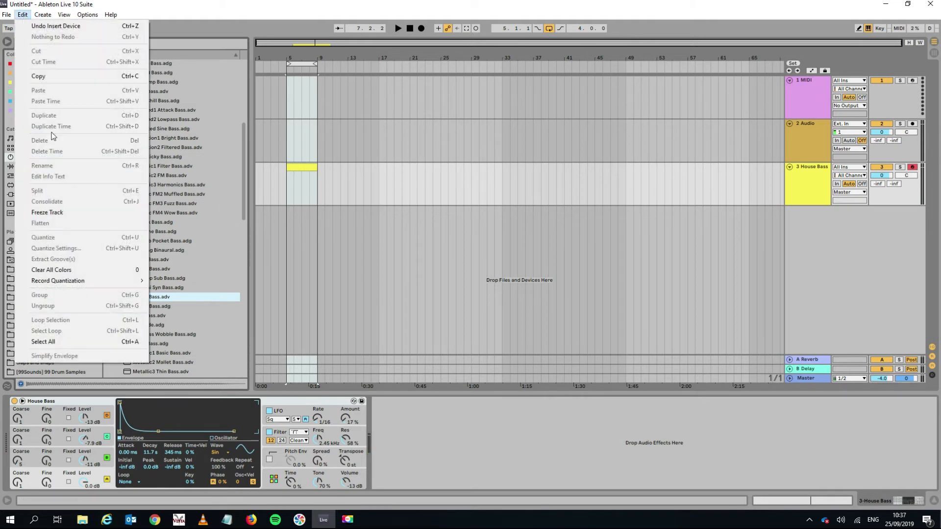
mouse_move(111, 285)
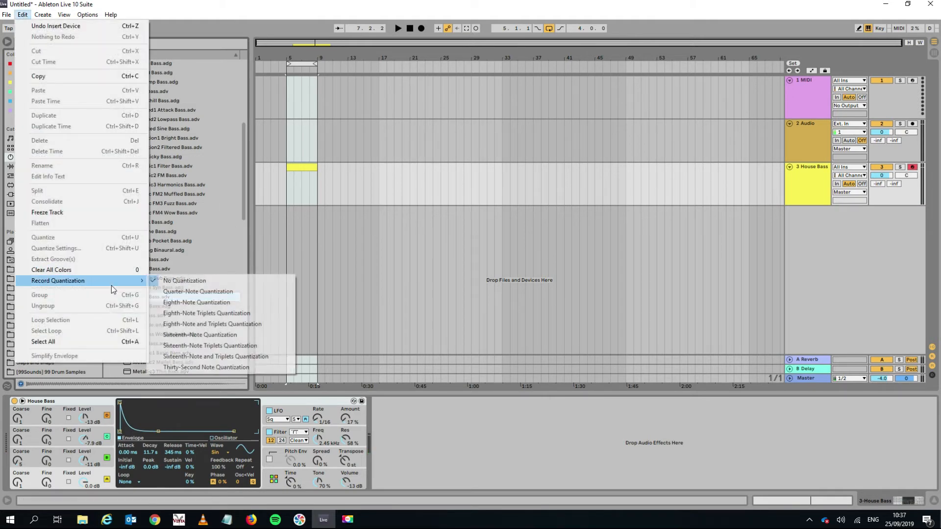
left_click(222, 335)
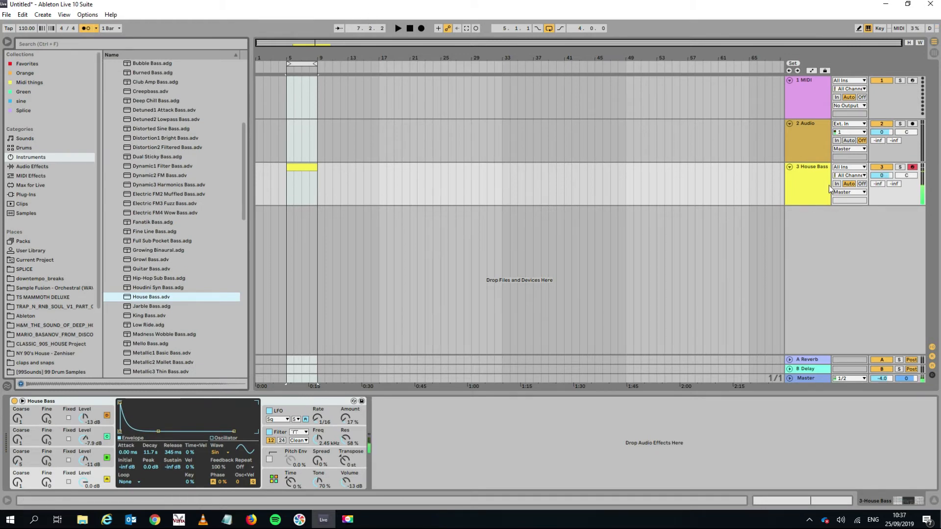
Record a bass line into the looped four bars on the House Bass track and stop recording.
left_click(812, 181)
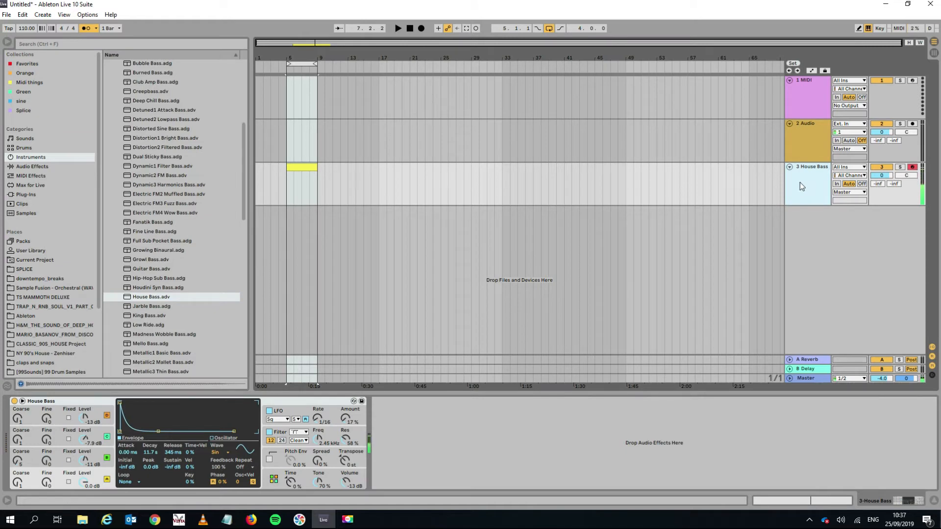
left_click(421, 28)
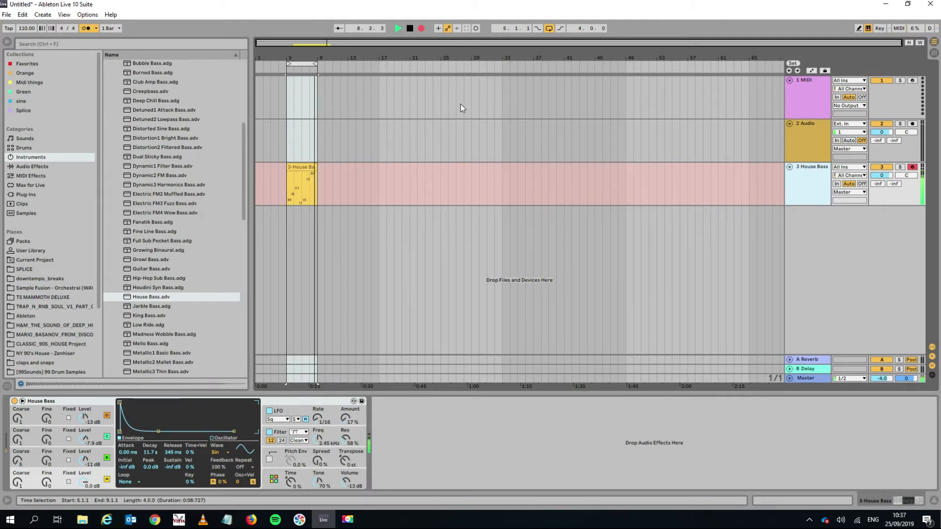
key("space")
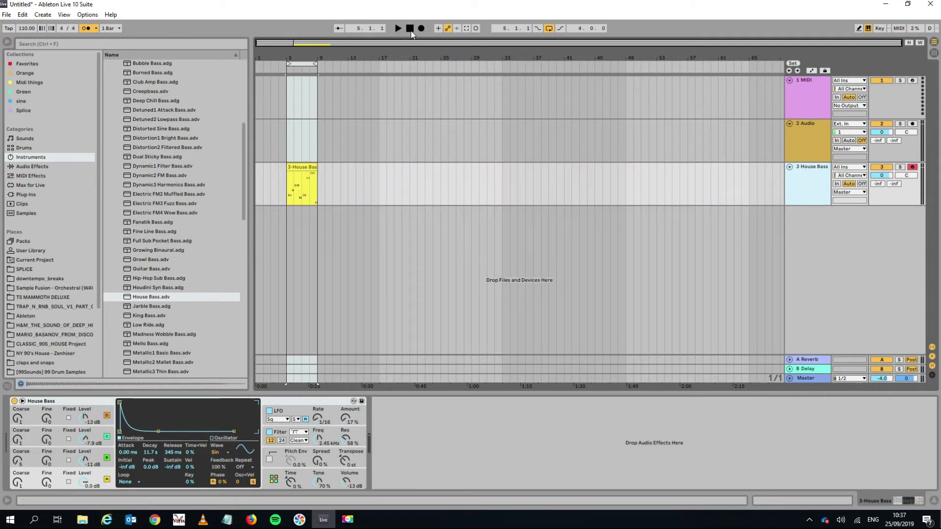
Play back the recorded House Bass clip and open its notes for editing.
left_click(301, 163)
key("space")
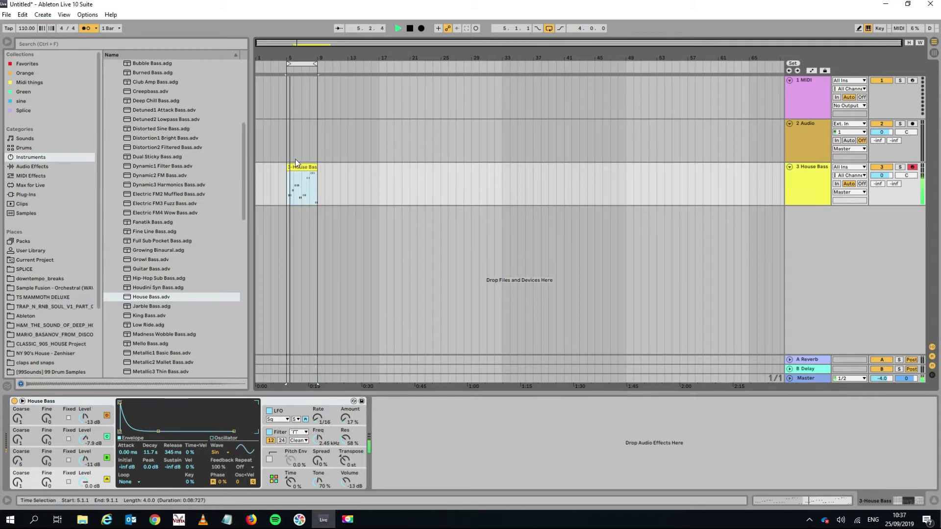
double_click(302, 168)
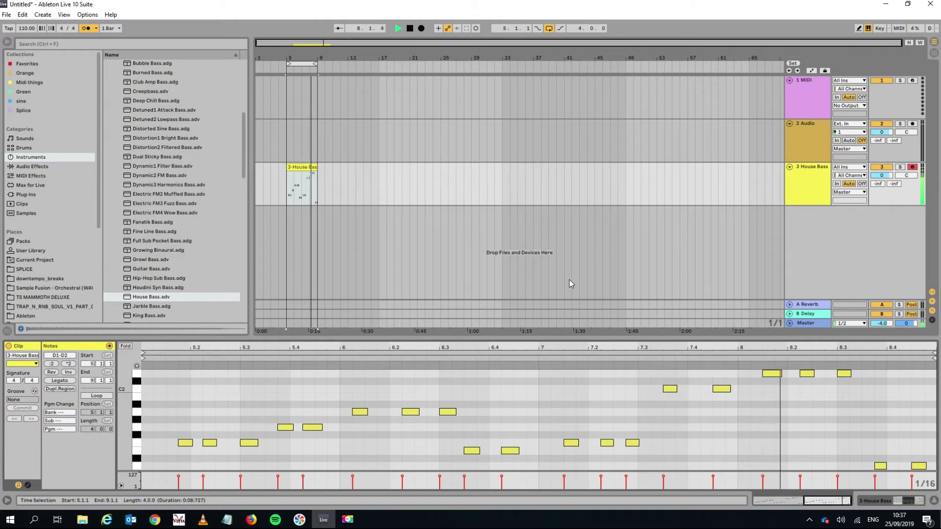
key("space")
Quantize all notes in the House Bass clip to 1/8, adjusting note starts by 100%, and briefly play the result.
left_click_drag(208, 400, 267, 448)
key("ctrl+a")
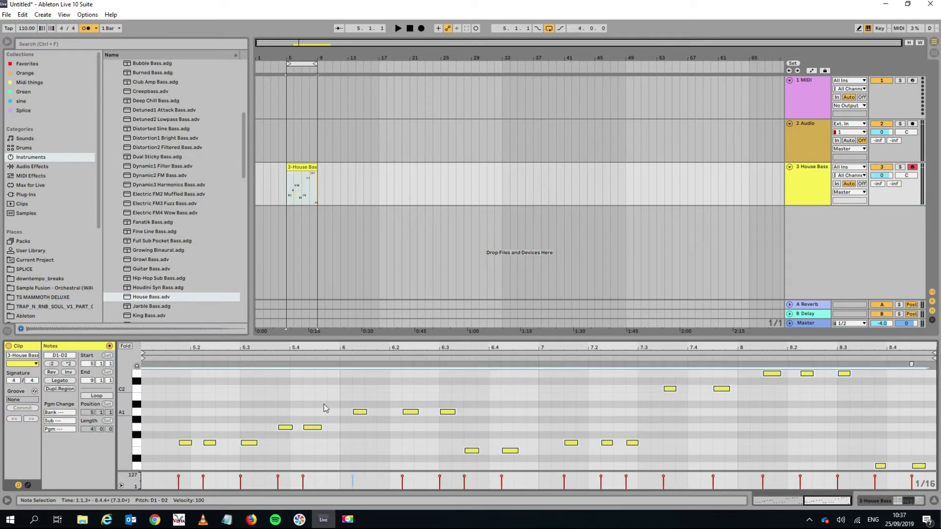
left_click_drag(182, 426, 555, 463)
right_click(305, 392)
left_click(326, 228)
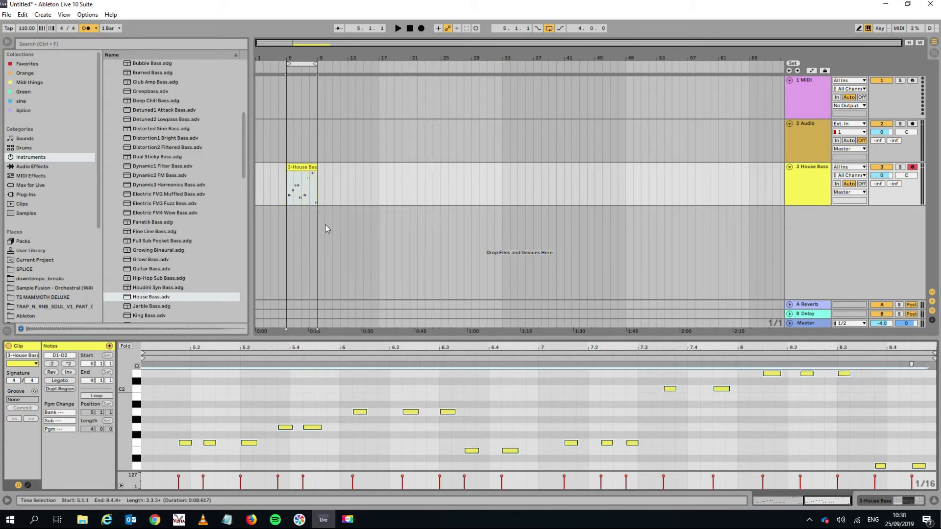
right_click(306, 389)
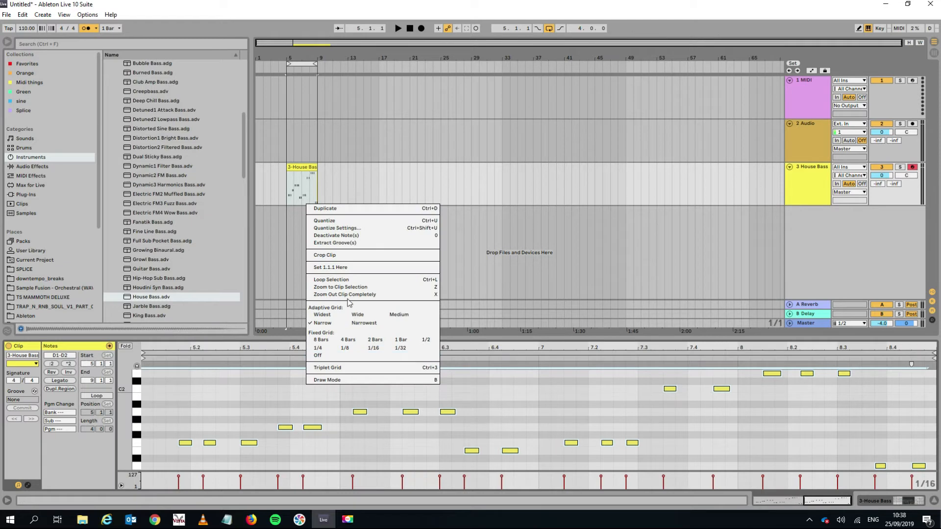
left_click(350, 230)
left_click(347, 195)
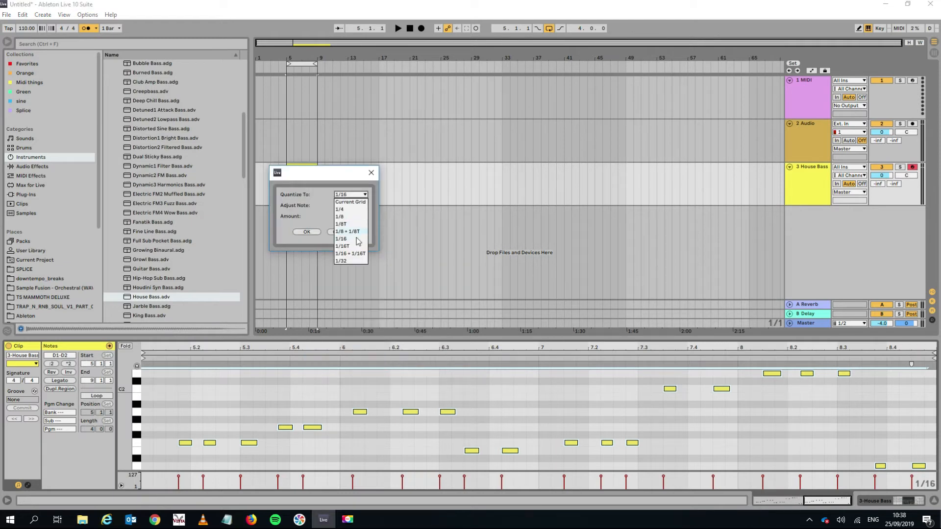
left_click(345, 217)
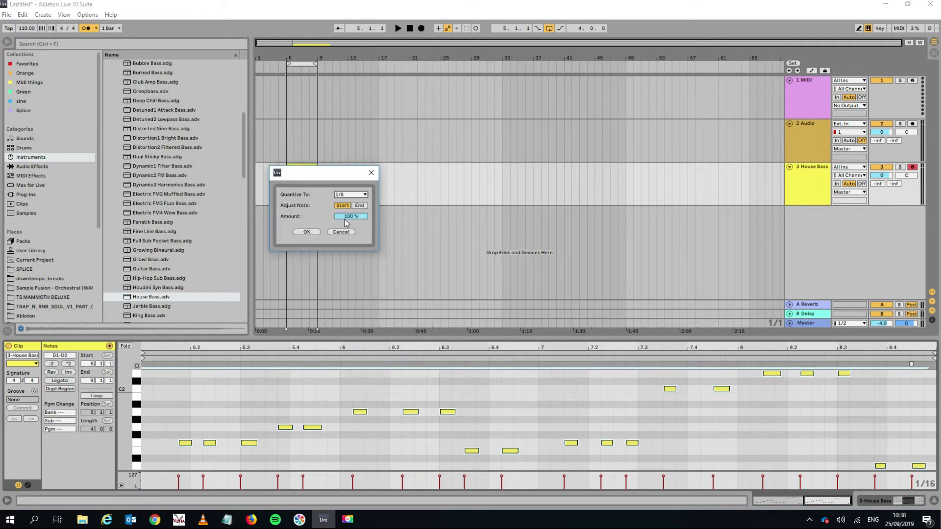
left_click(304, 232)
key("space")
key("space")
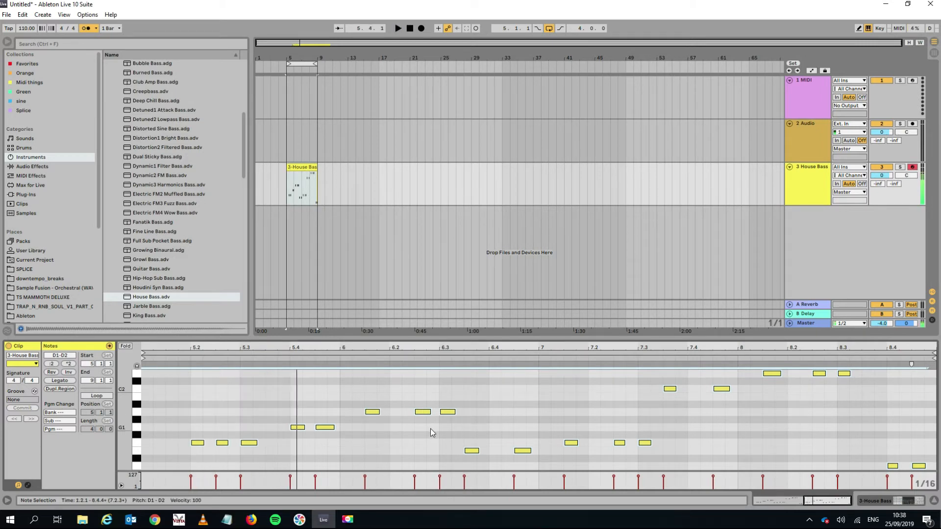
Transpose the bass clip's first note, at 5.2, up to A1 while briefly playing the clip.
left_click(197, 443)
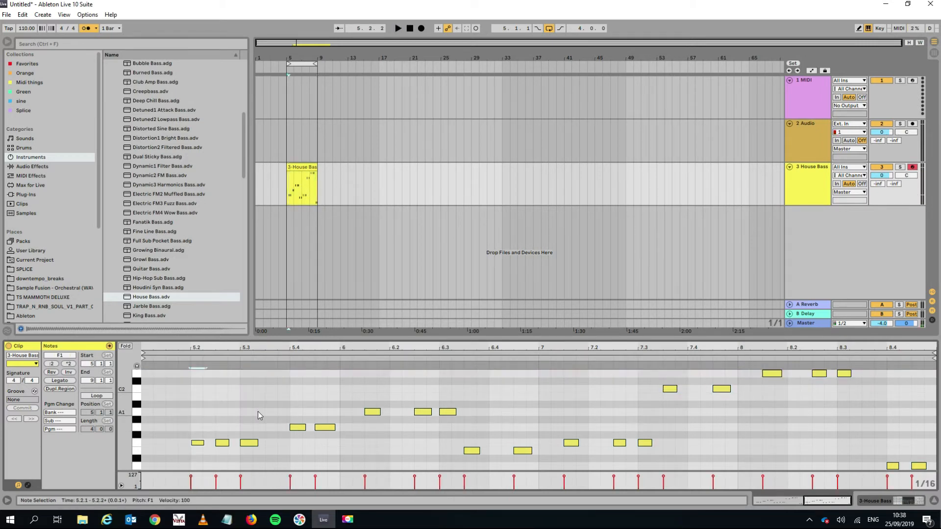
key("Up")
key("Up")
key("Up")
key("Up")
key("Up")
key("space")
key("Down")
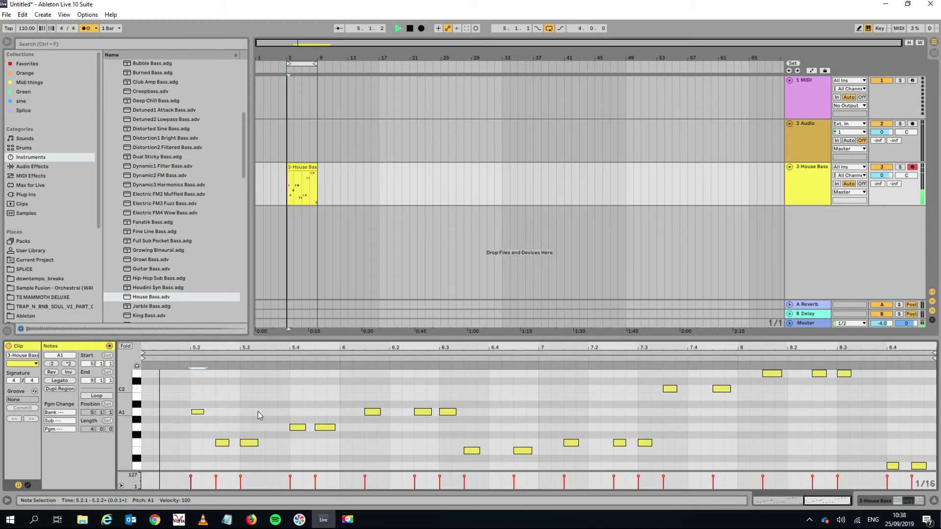
key("space")
Shift the selected A1 note earlier to the clip start at 5.1.1 and play the clip.
key("Left")
key("Left")
key("Left")
key("Left")
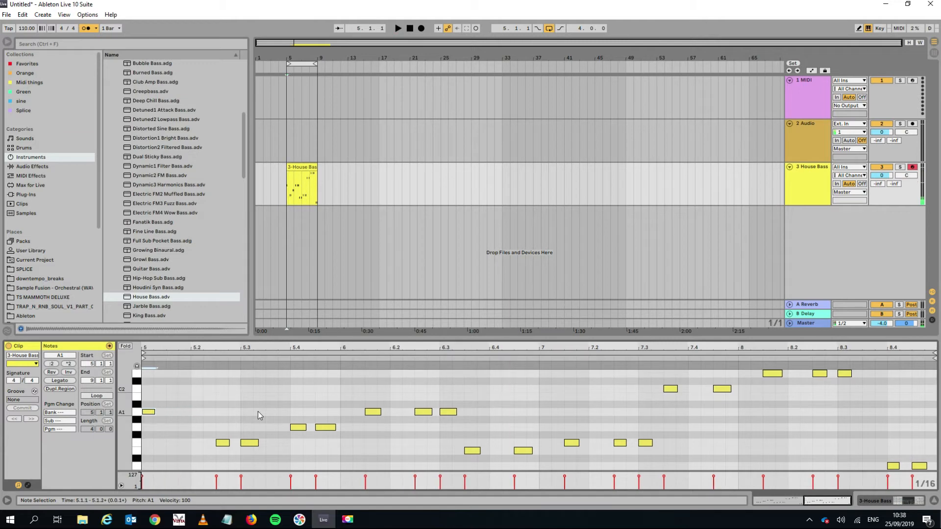
key("space")
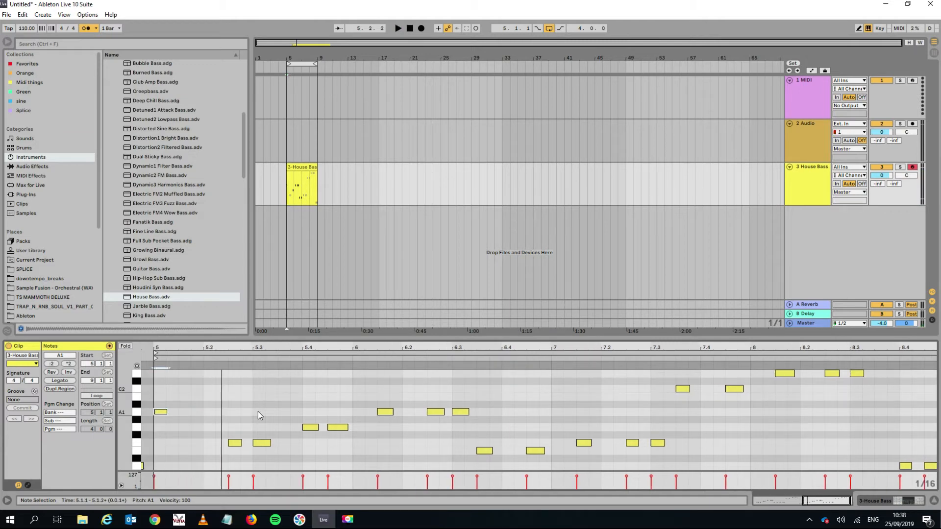
Duplicate the opening A1 note onto beat 5.2, remove the surplus copy after it, and play the clip.
key("ctrl+d")
key("Right")
key("Right")
key("Right")
key("ctrl+d")
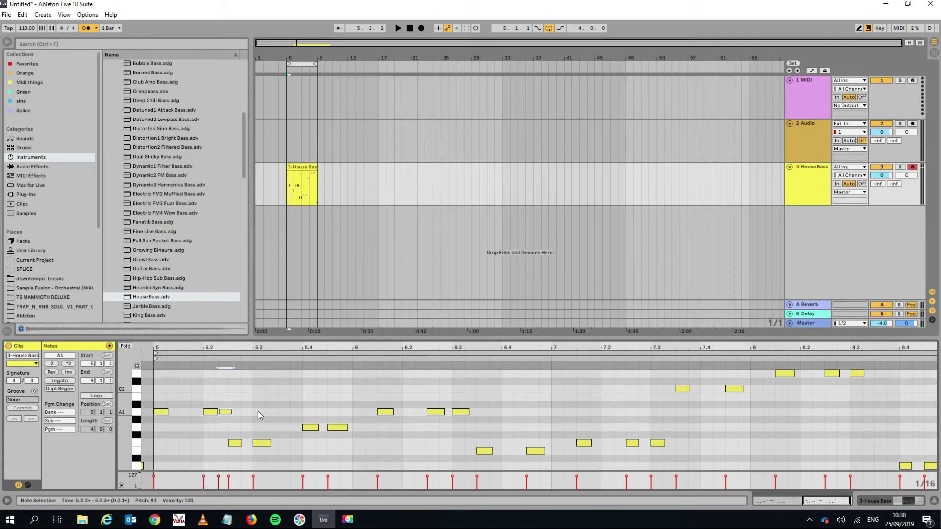
key("Delete")
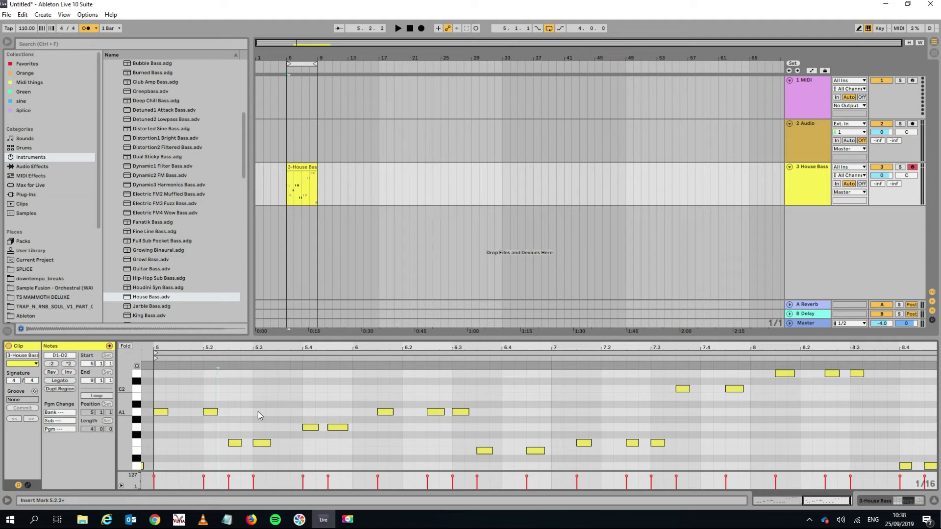
key("space")
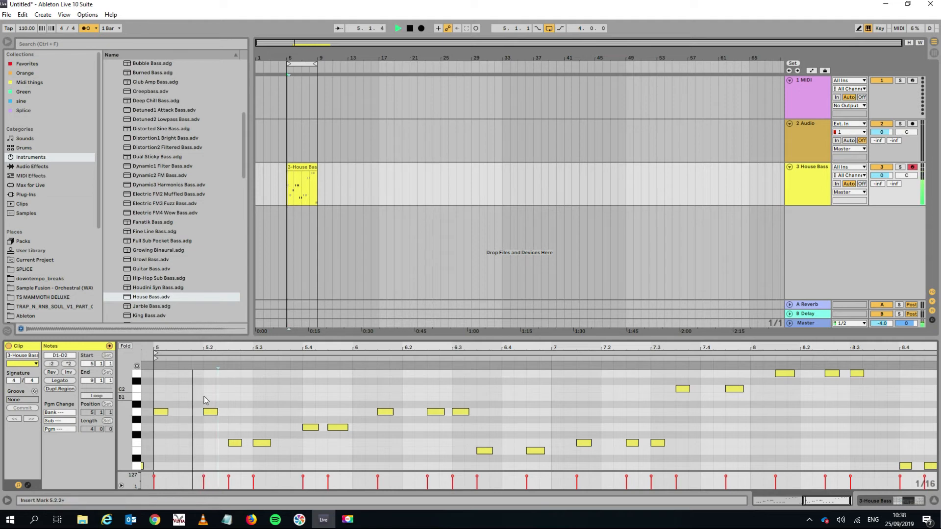
key("space")
Duplicate the opening A1 note to 5.1.3 and play the whole House Bass clip.
left_click(161, 412)
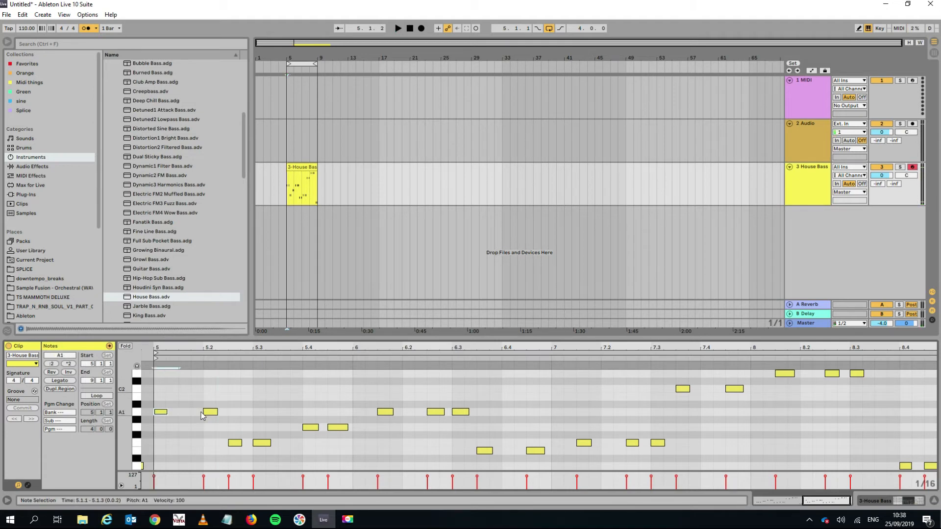
key("ctrl+d")
key("space")
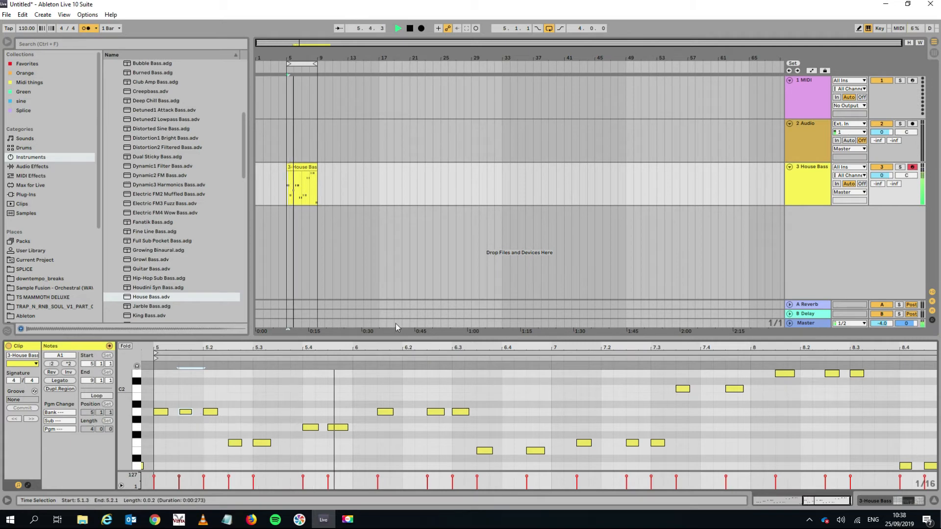
left_click(299, 167)
key("space")
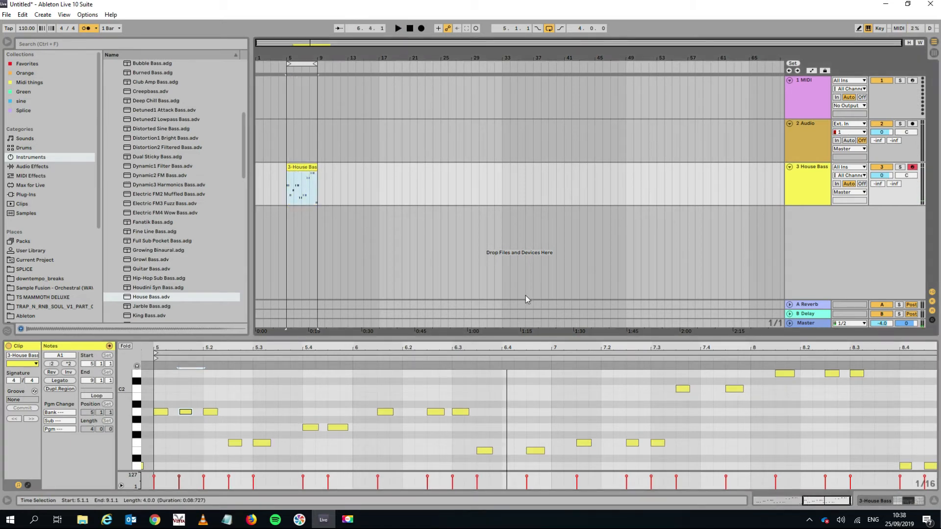
Select the 2 Audio track and search the Samples category for "loop".
left_click(813, 142)
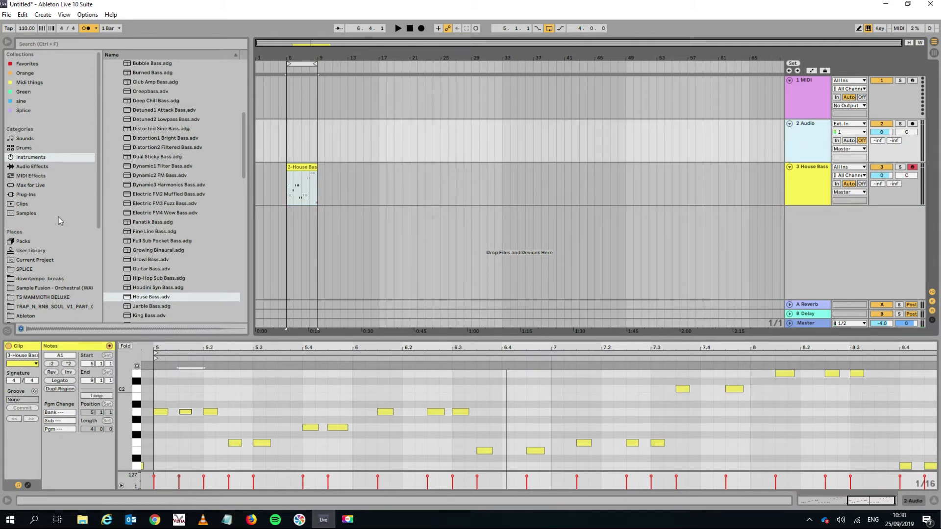
left_click(26, 214)
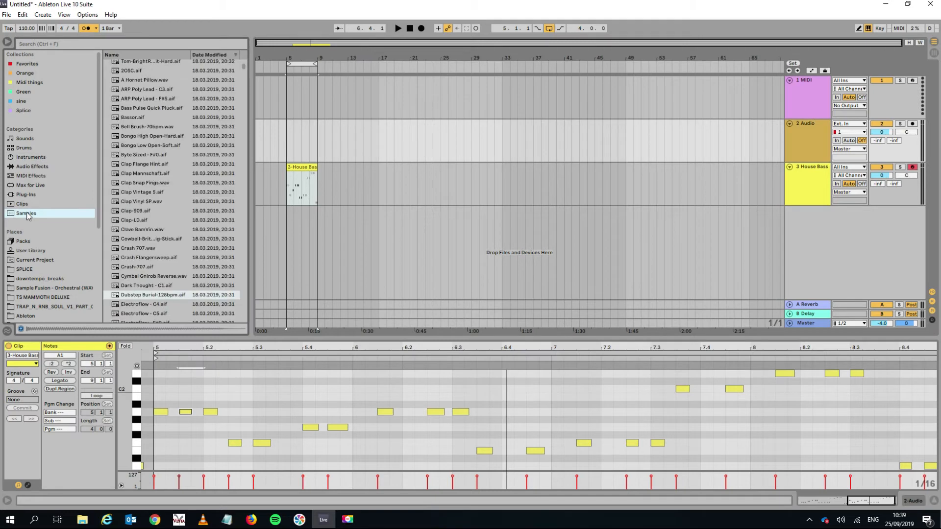
left_click(22, 149)
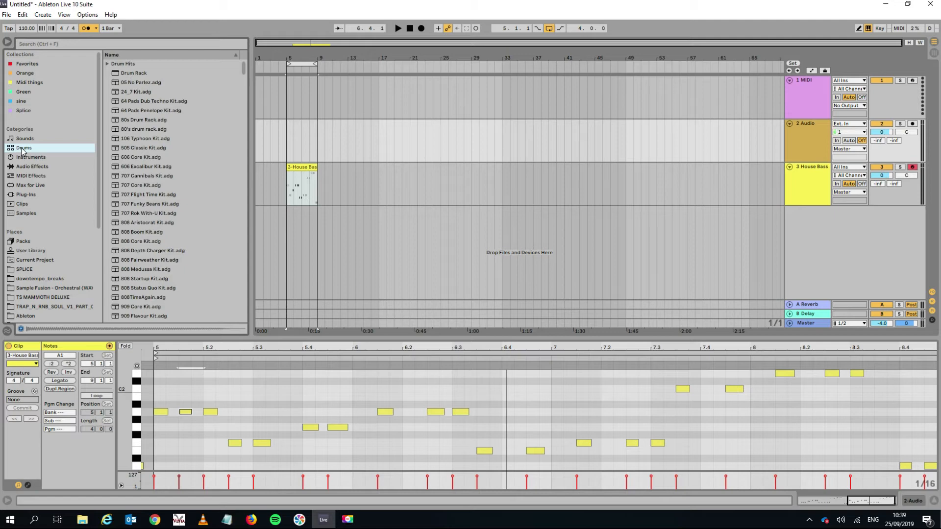
left_click(27, 215)
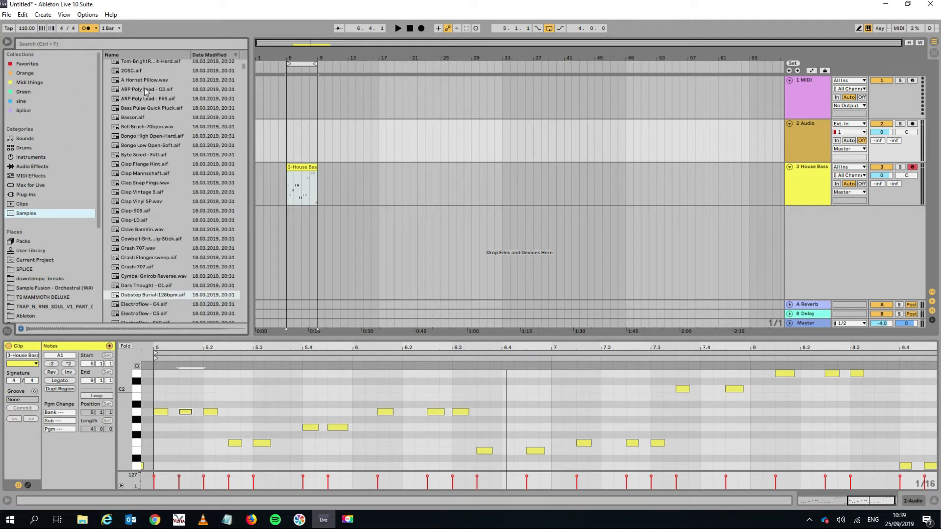
left_click(103, 43)
type("loop")
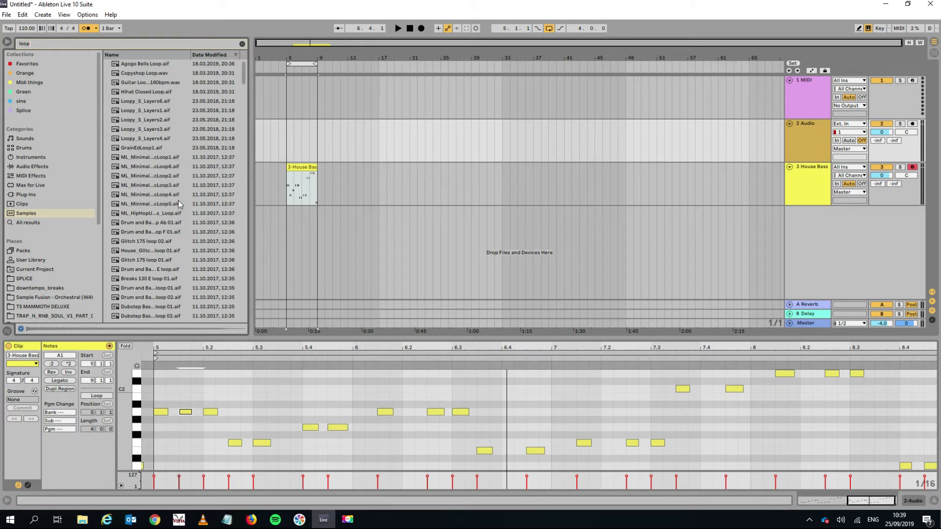
Preview several loops in the sample results and place Drum and Bass 170 E loop on the 2 Audio track at bar 5.
left_click(142, 232)
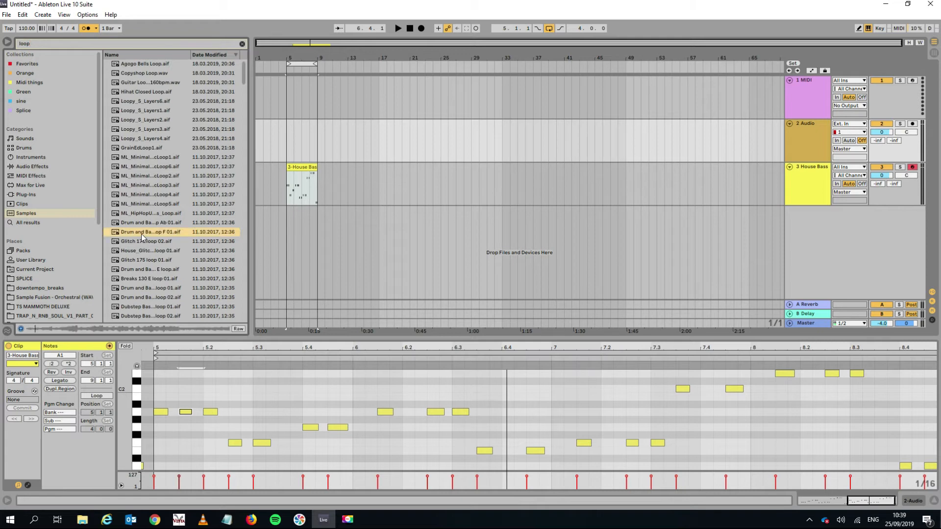
key("Down")
key("Down")
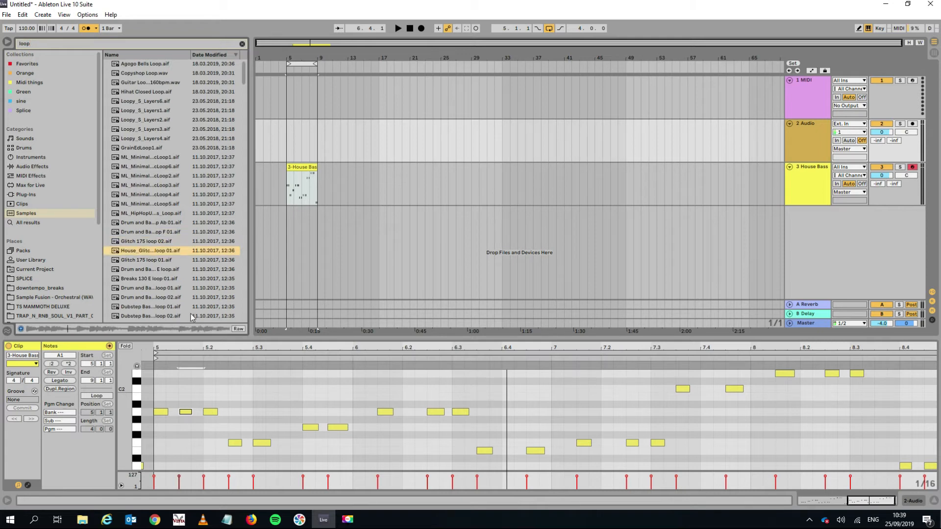
key("Down")
key("Down")
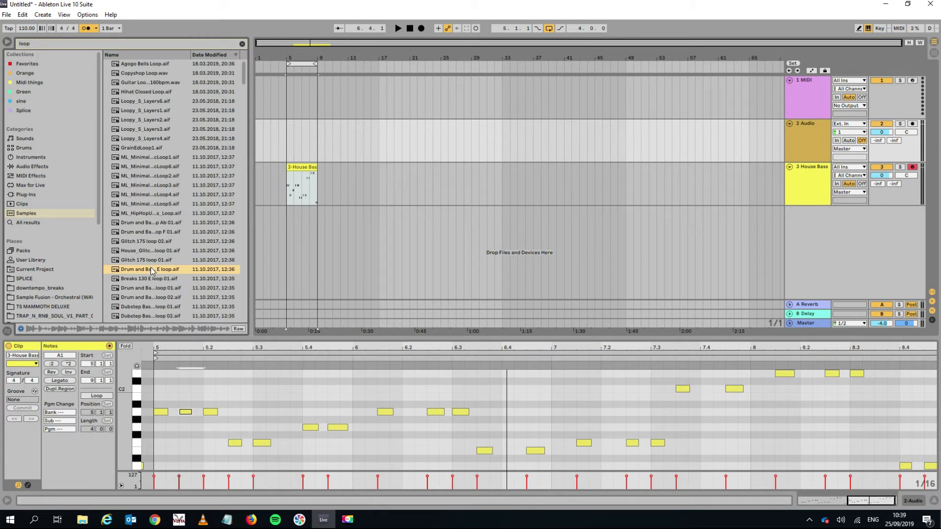
left_click_drag(147, 272, 289, 133)
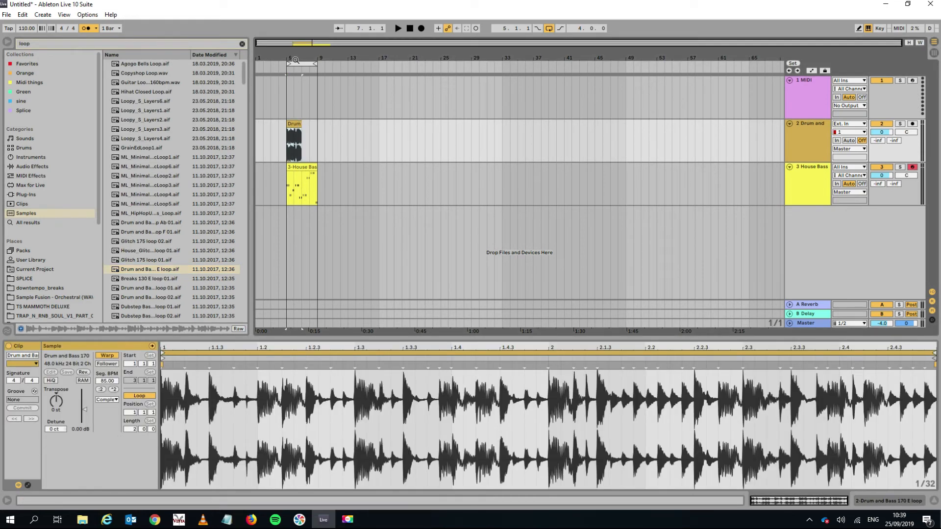
Duplicate the drum loop clip directly after itself to fill bars 5 to 9, and play it with the House Bass clip.
left_click(301, 64)
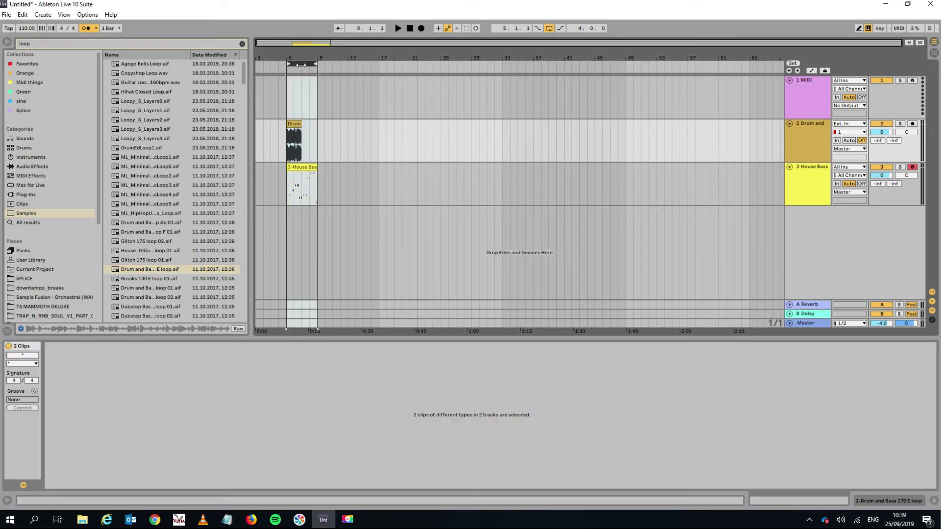
left_click(293, 125)
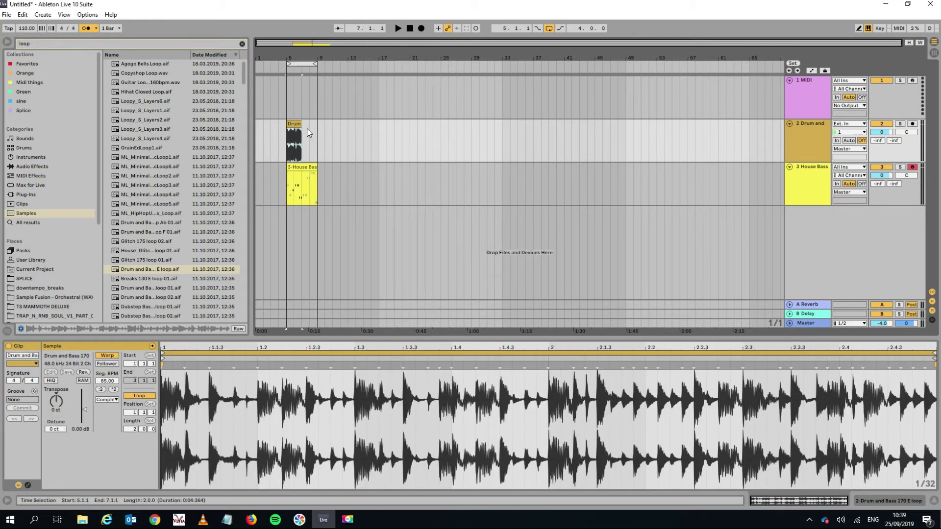
key("ctrl+d")
left_click(296, 125)
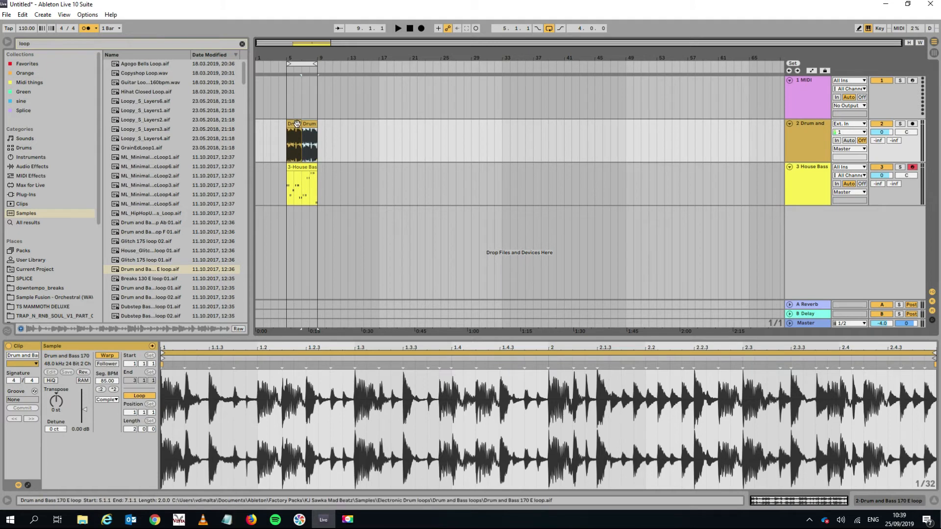
key("space")
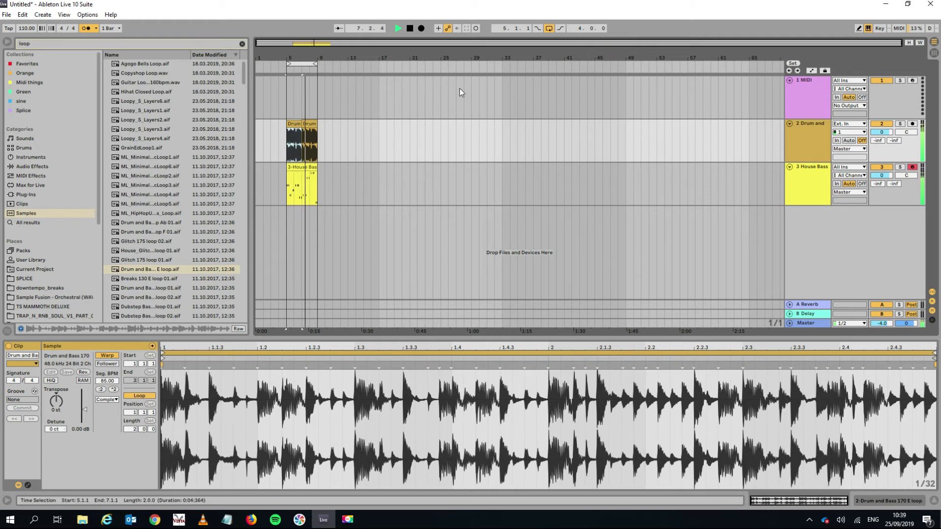
key("space")
Widen the browser to show full sample names and set the first drum loop clip's segment tempo to 170 BPM.
mouse_move(253, 248)
left_mouse_down()
mouse_move(331, 243)
mouse_move(264, 258)
left_mouse_up()
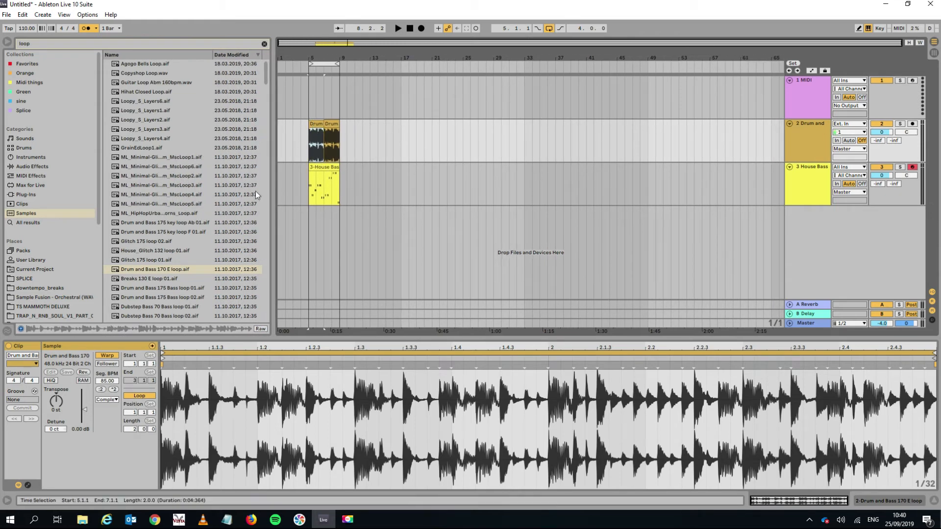
left_click(101, 390)
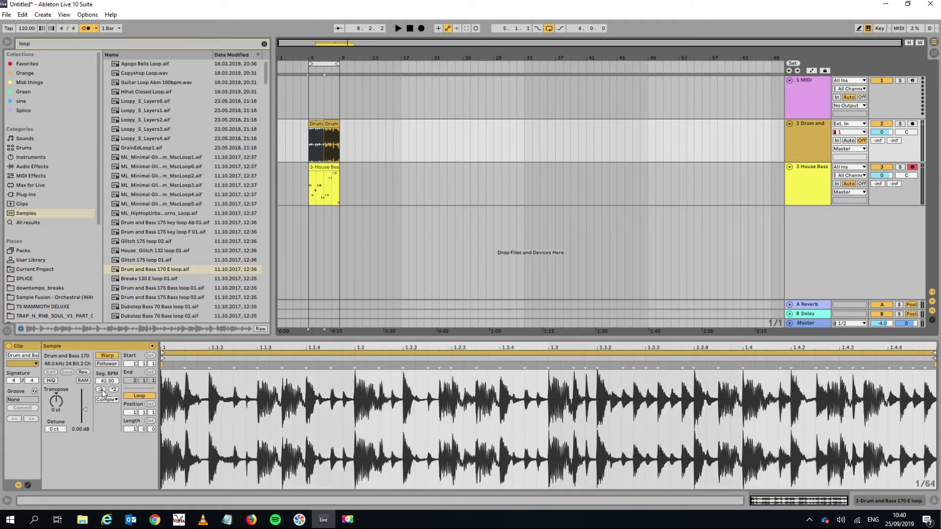
left_click(114, 389)
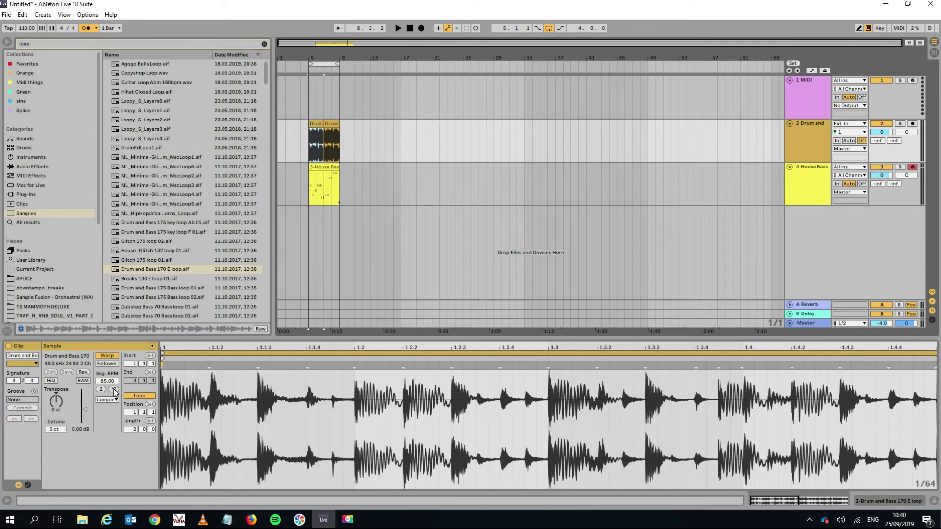
left_click(113, 389)
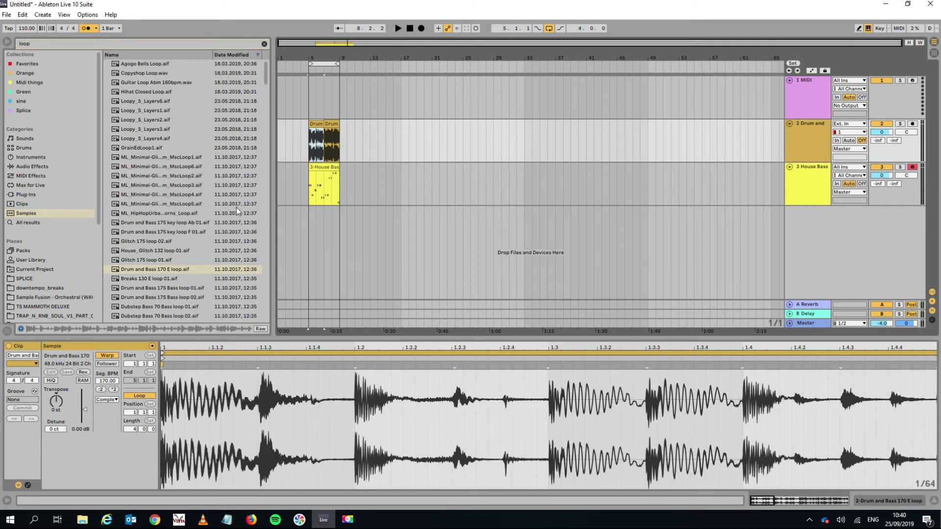
Duplicate the 170 BPM drum clip over the second drum clip and play the looped section from bar 5 to 9.
left_click(314, 123)
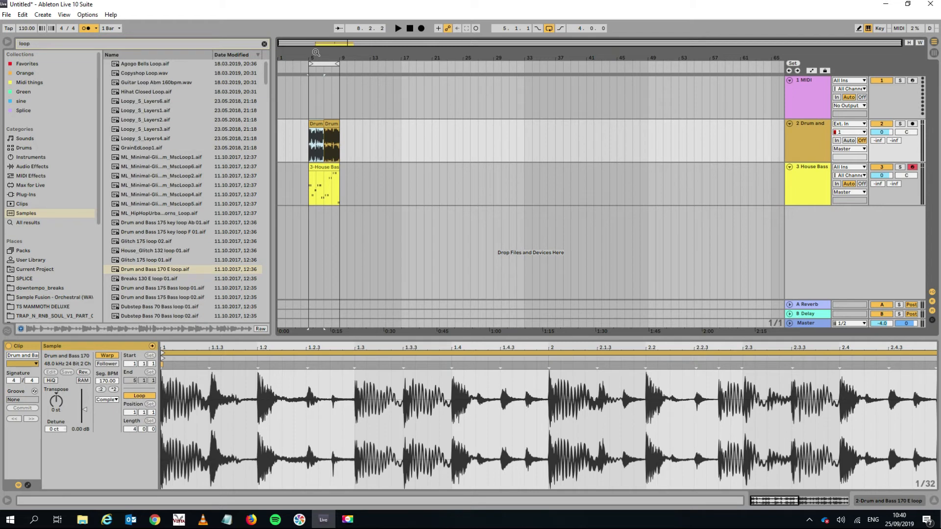
left_click_drag(316, 52, 321, 146)
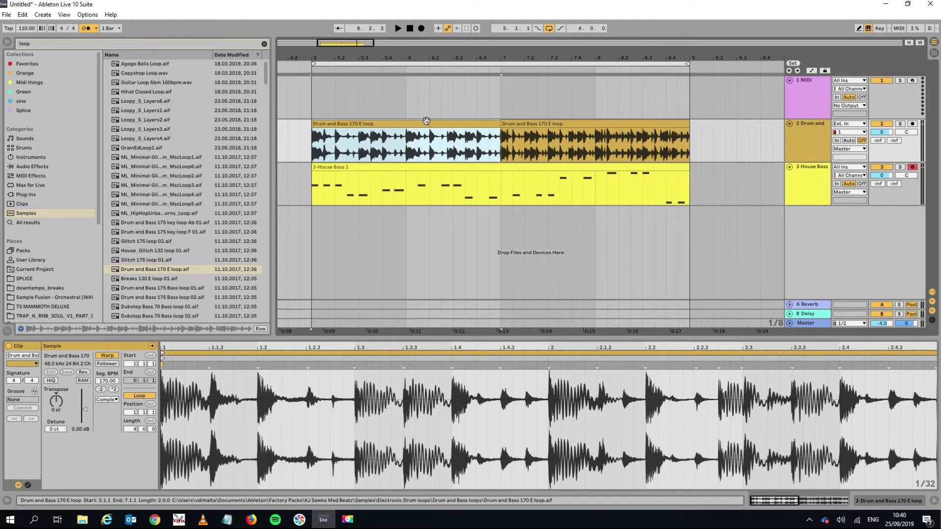
key("ctrl+d")
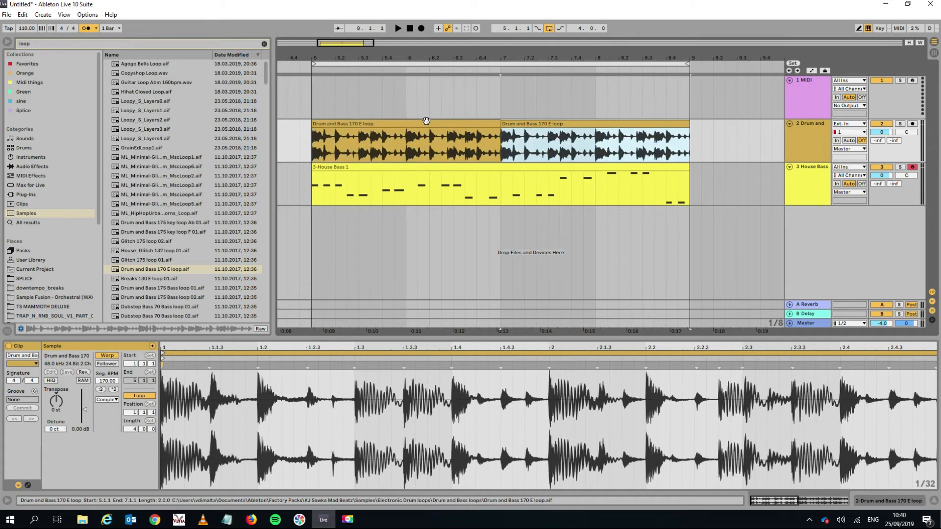
left_click(420, 123)
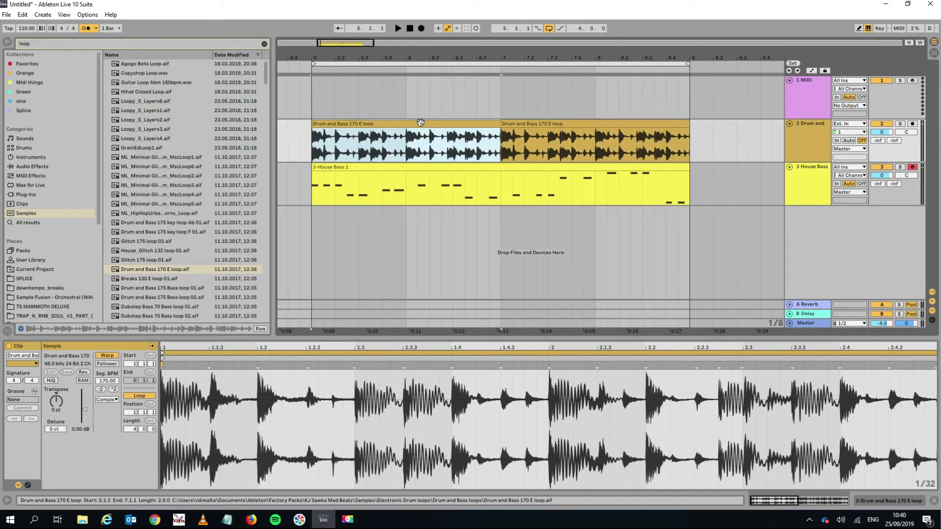
key("space")
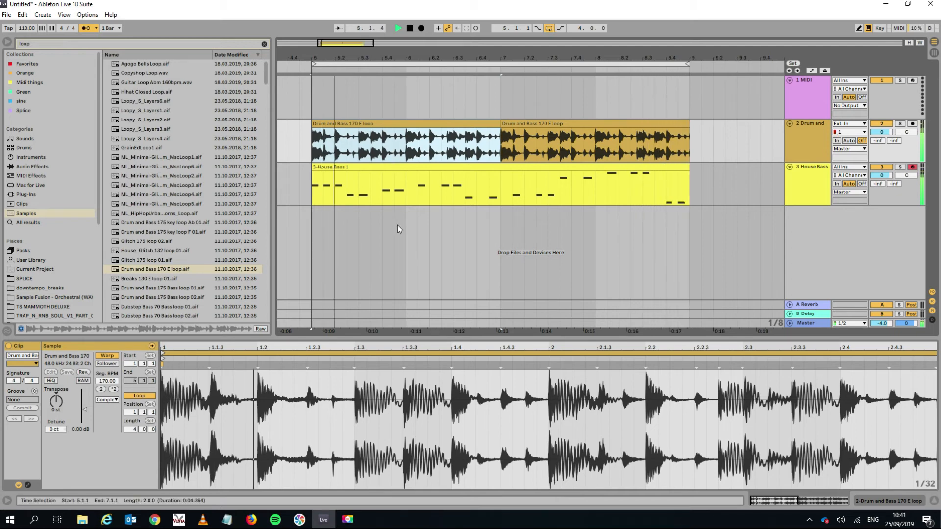
left_click(427, 63)
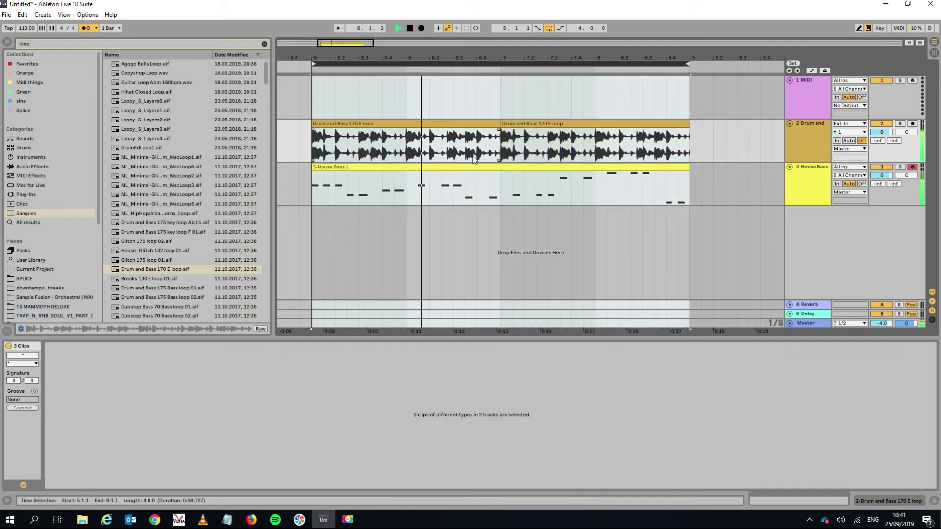
key("space")
Select the 3 House Bass track, clear the browser search, and find Reverb among the Audio Effects.
left_click(814, 181)
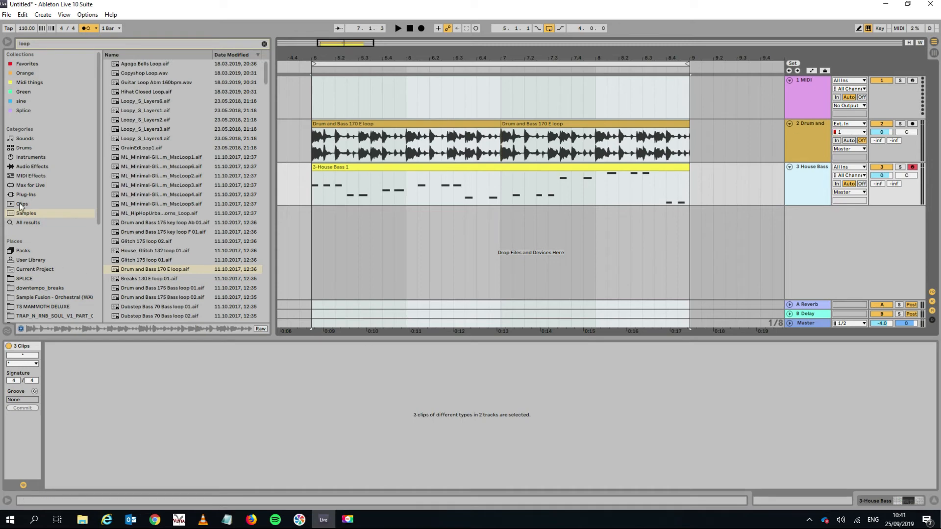
left_click(30, 167)
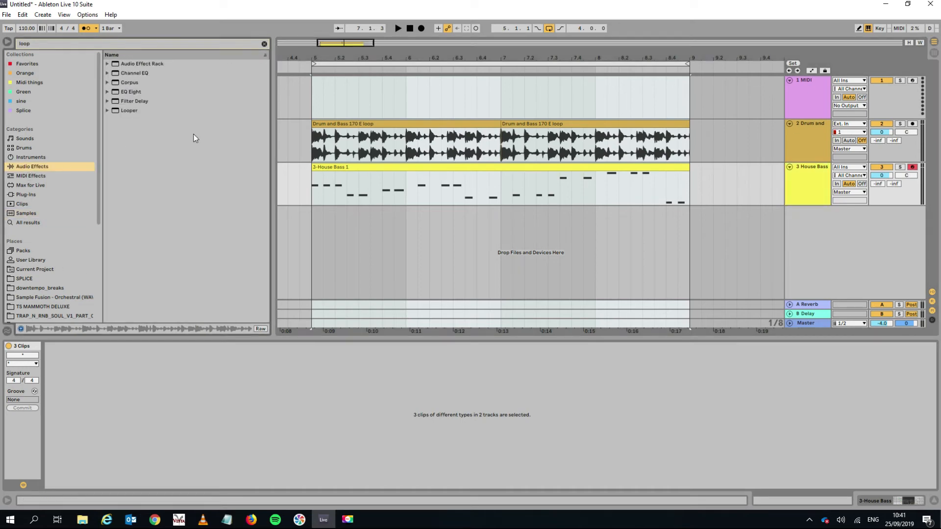
left_click(264, 44)
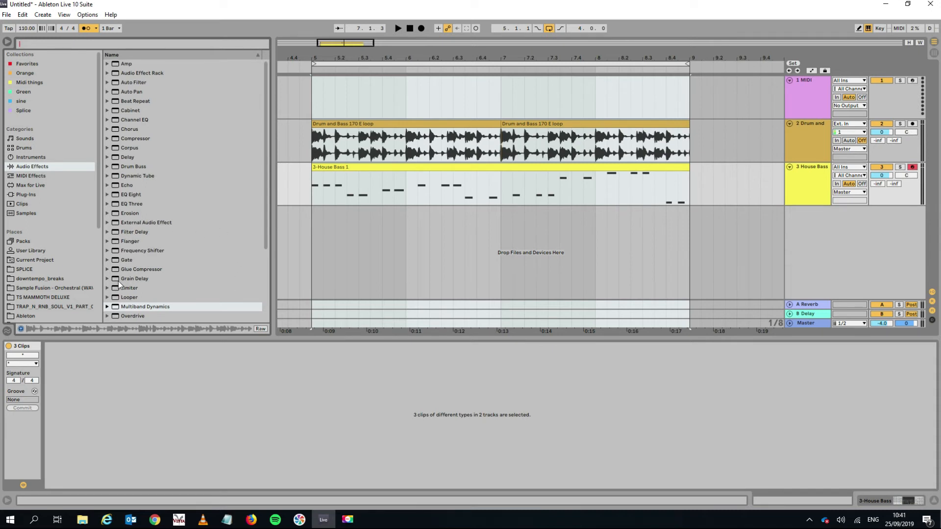
left_click(130, 175)
scroll(159, 304, "down", 5)
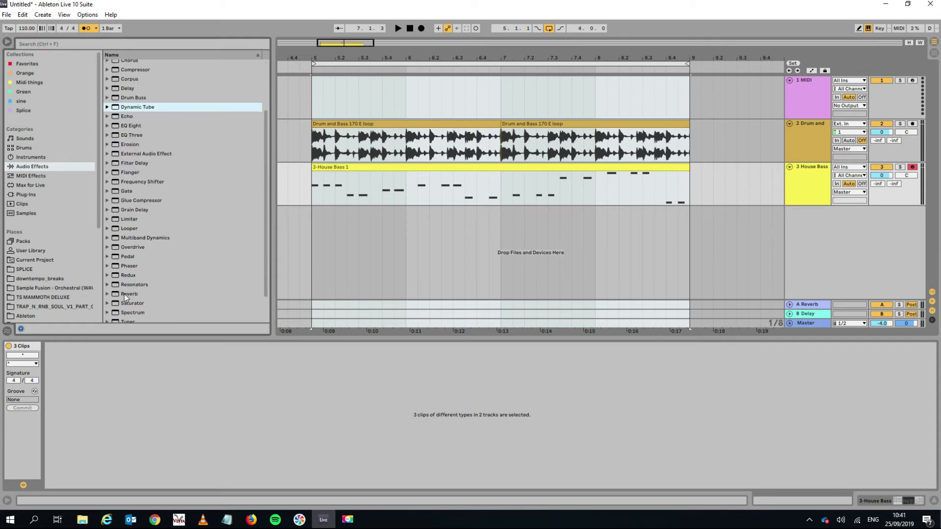
scroll(124, 290, "down", 3)
left_click(122, 266)
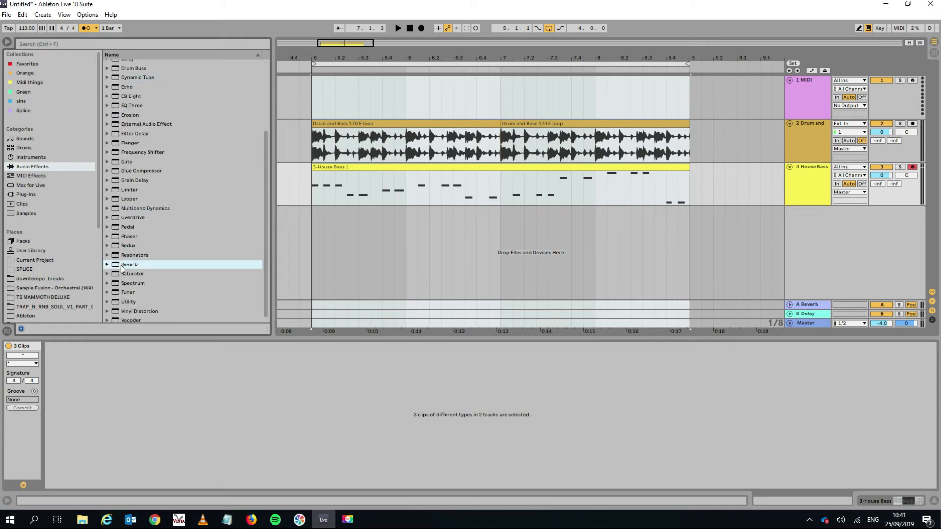
Show the House Bass track's device chain and add the Reverb effect after the instrument.
left_click(793, 176)
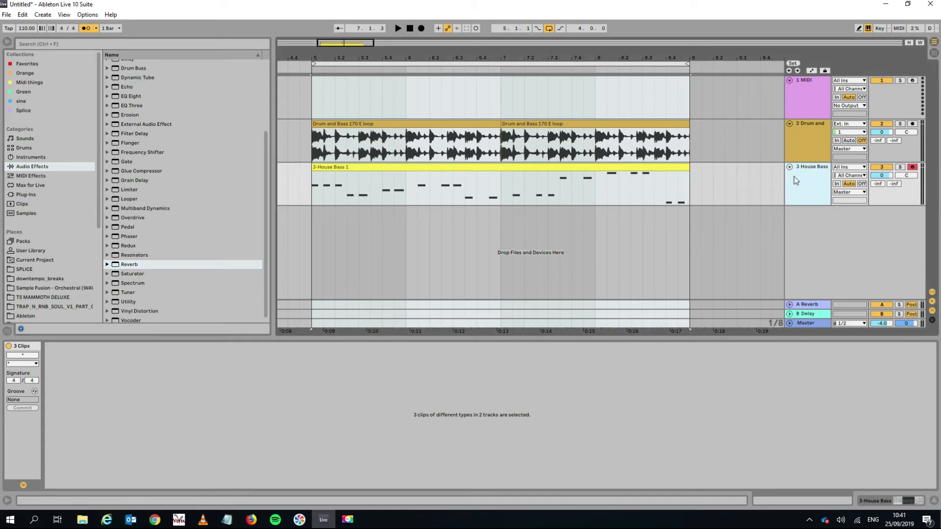
left_click(794, 176)
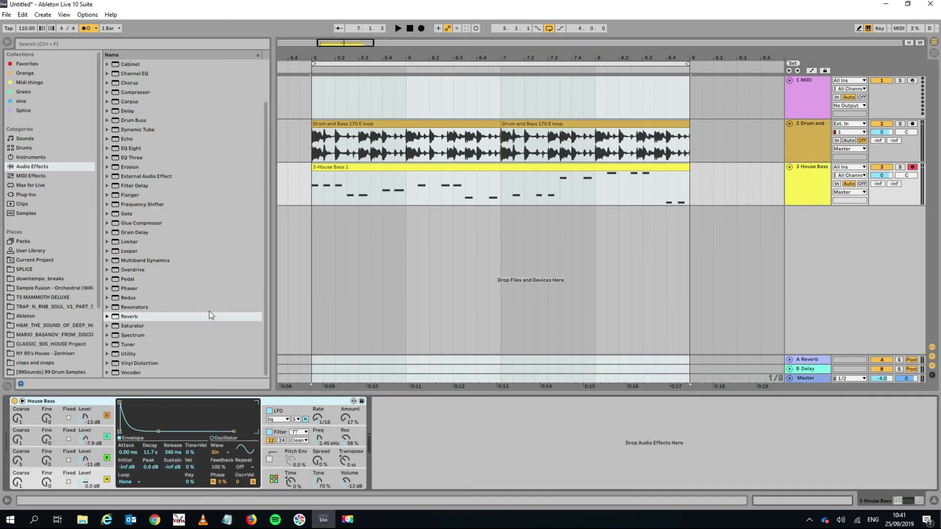
left_click(802, 176)
left_click_drag(121, 319, 406, 410)
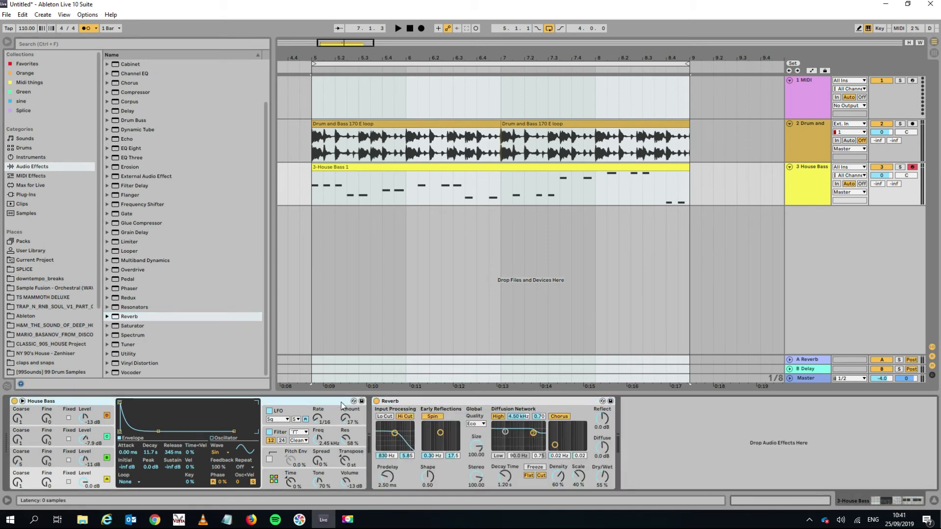
left_click(407, 401)
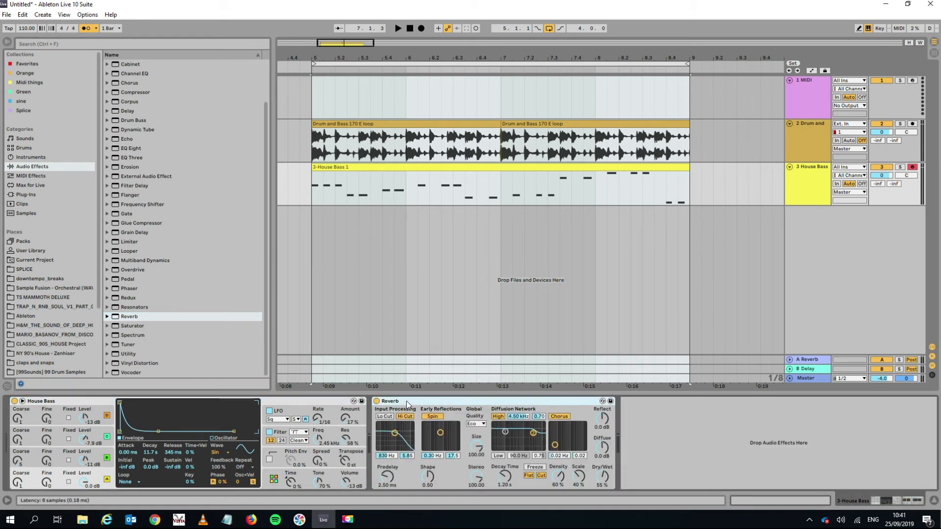
Play the loop and compare the House Bass sound with Reverb switched on and off, leaving Reverb on.
key("space")
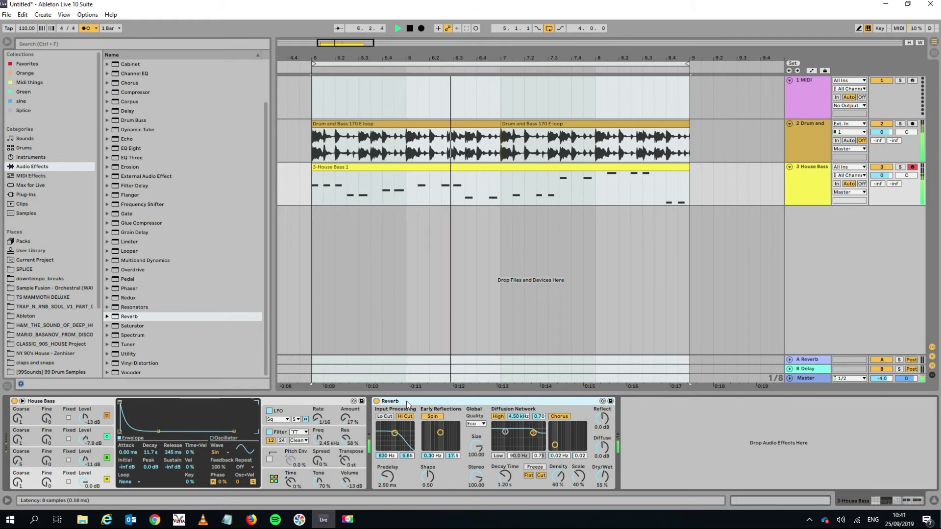
key("space")
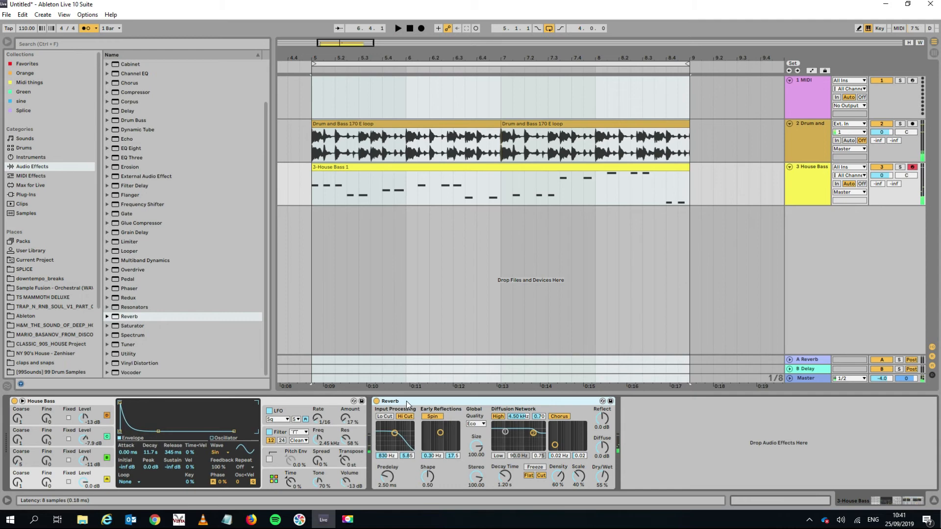
left_click(376, 401)
key("space")
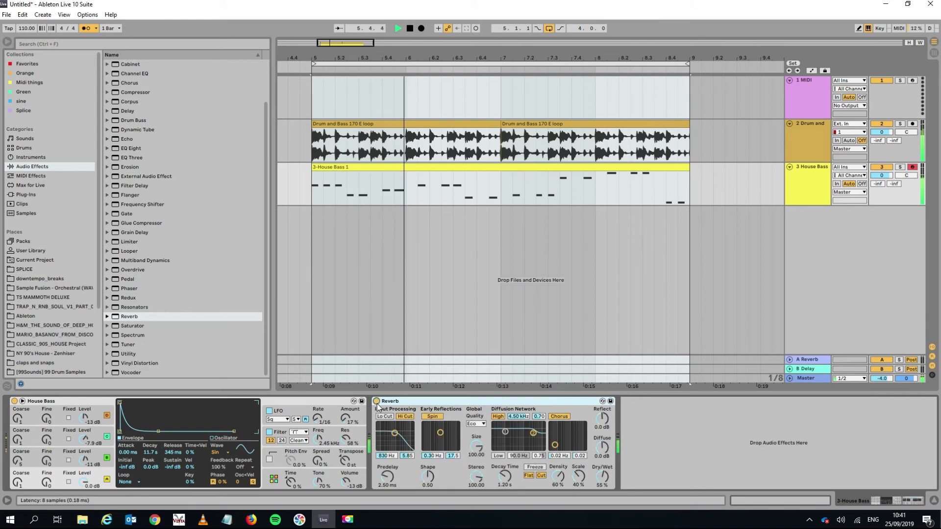
left_click(376, 402)
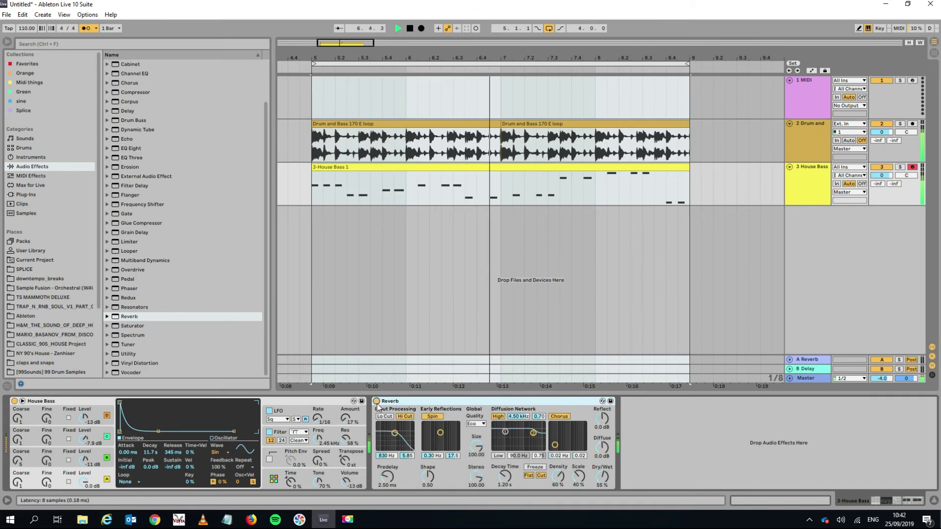
left_click(376, 402)
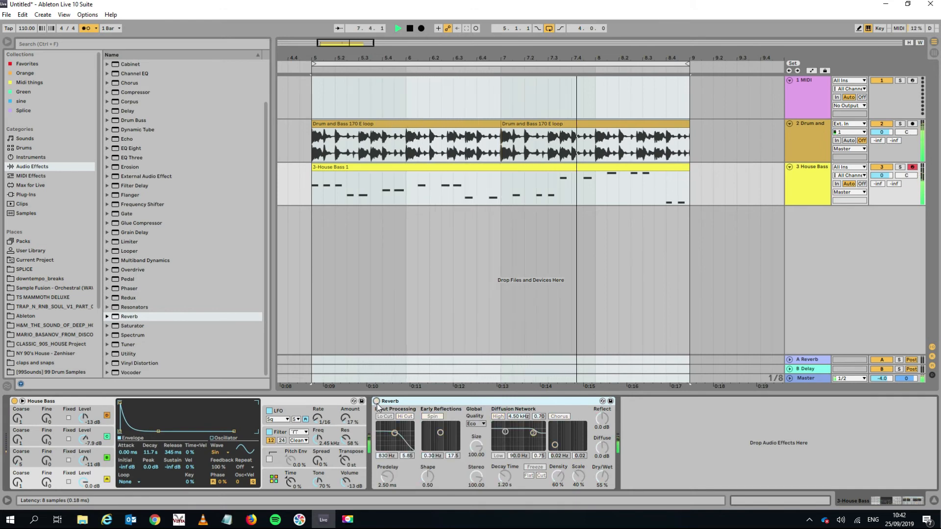
left_click(376, 402)
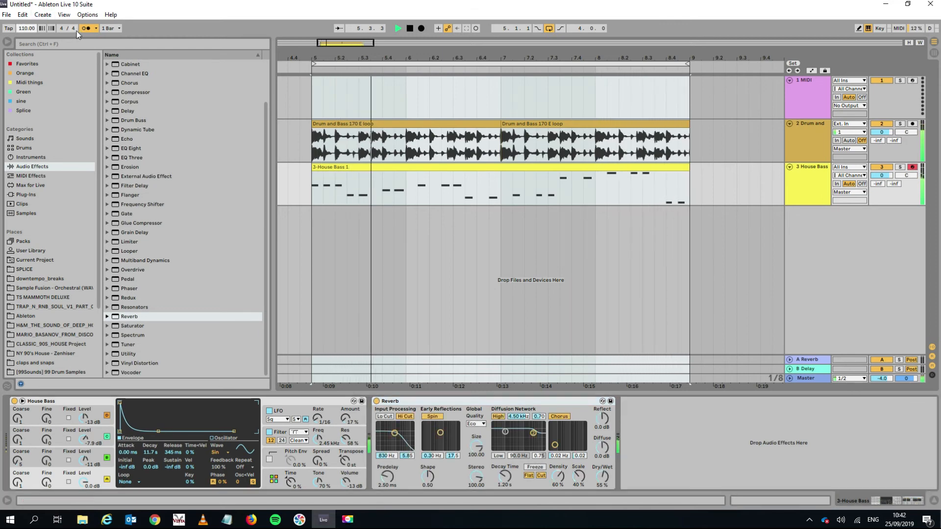
Set the song tempo to 115 BPM while the loop plays.
type("115")
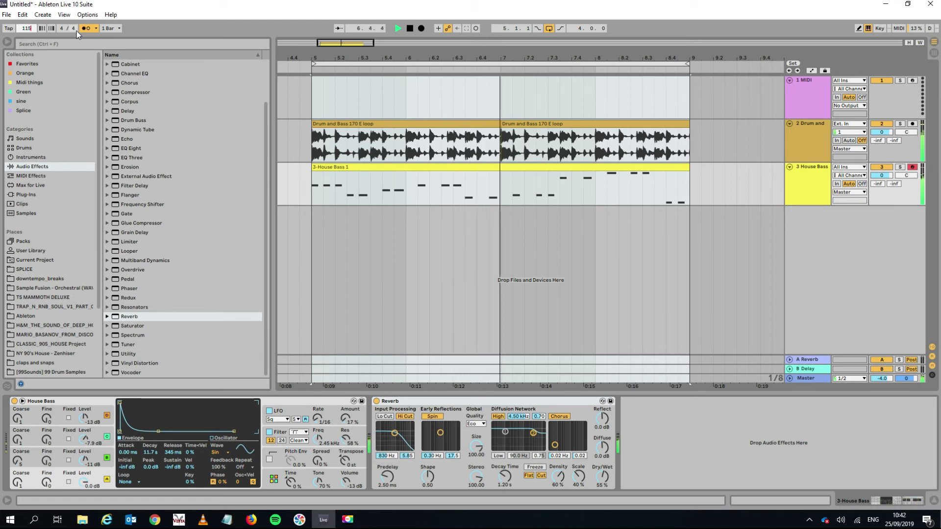
key("Return")
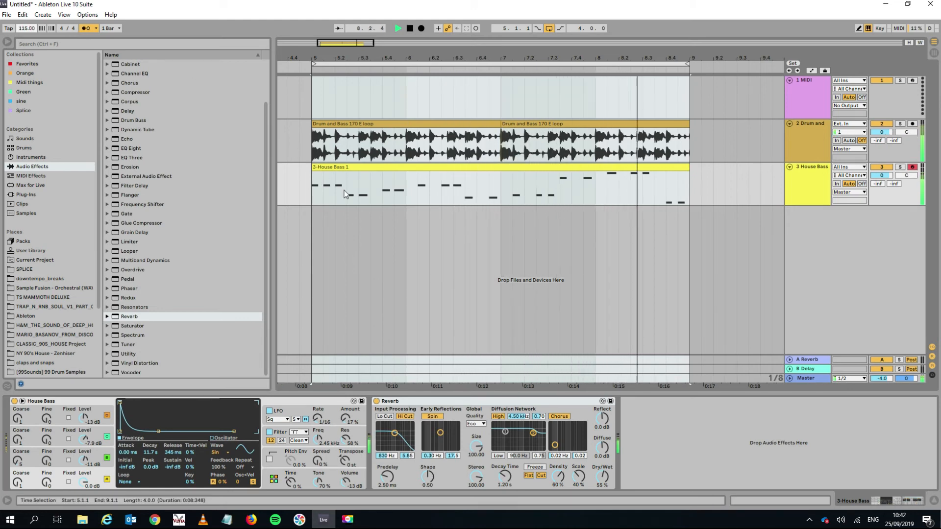
Add the Phaser effect after Reverb on the House Bass track and set its frequency to 4.95 kHz and feedback to 0.88.
key("space")
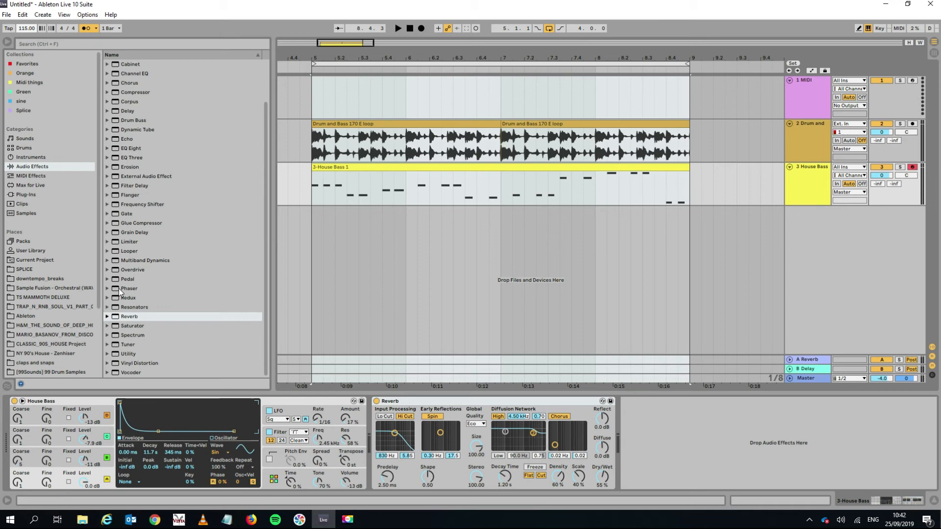
key("space")
left_click_drag(130, 289, 642, 421)
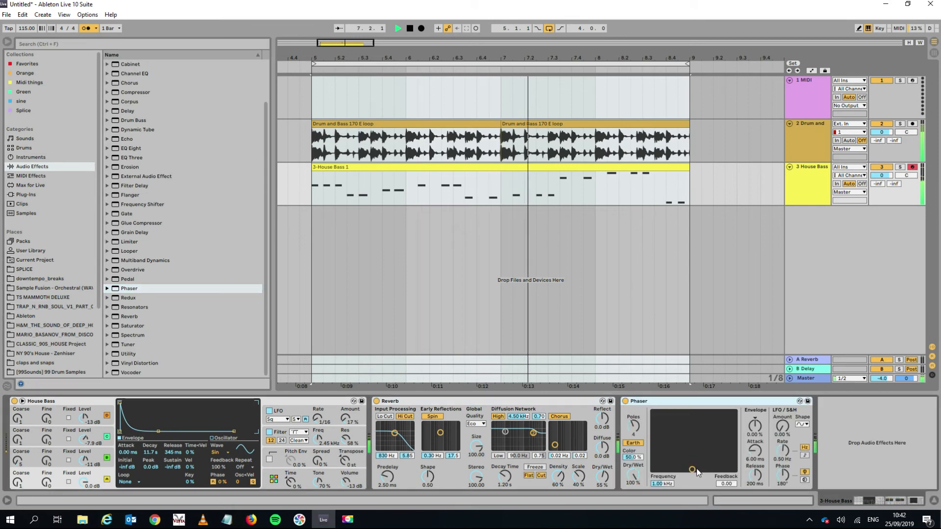
left_click_drag(691, 470, 715, 434)
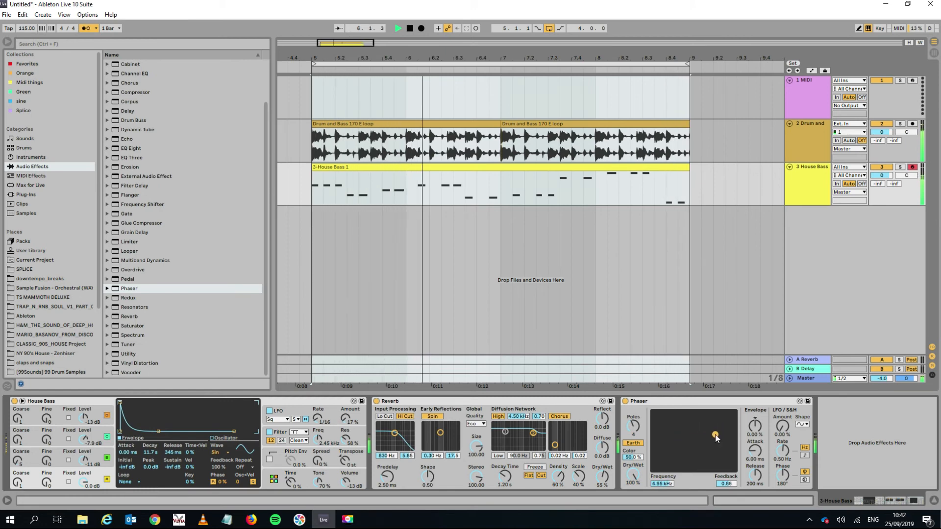
Move the Phaser ahead of Reverb in the House Bass chain and lower its frequency and feedback slightly during playback.
key("space")
left_click_drag(673, 400, 419, 407)
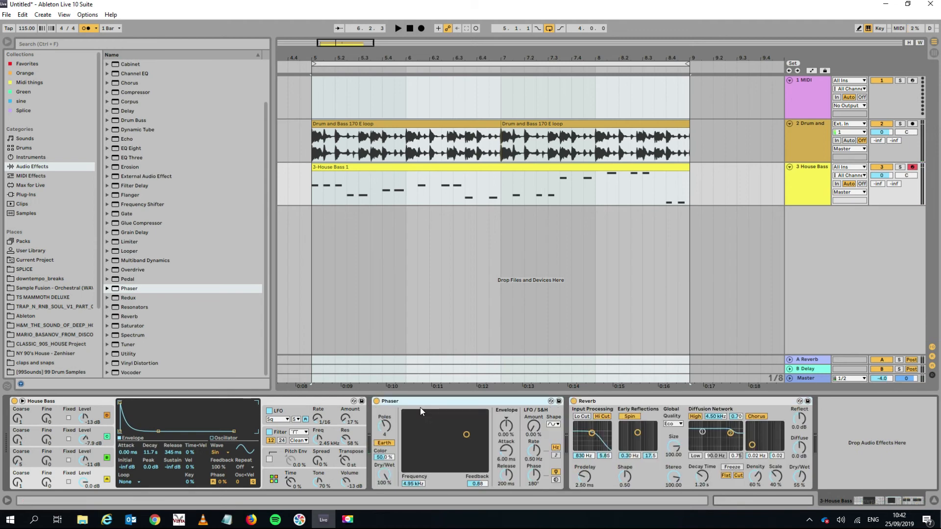
key("space")
mouse_move(467, 435)
left_mouse_down()
mouse_move(428, 447)
mouse_move(431, 431)
mouse_move(458, 440)
left_mouse_up()
key("space")
Add Reverb to the Drum and Bass loop track and set its Dry/Wet to 17 % while playing.
left_click(801, 131)
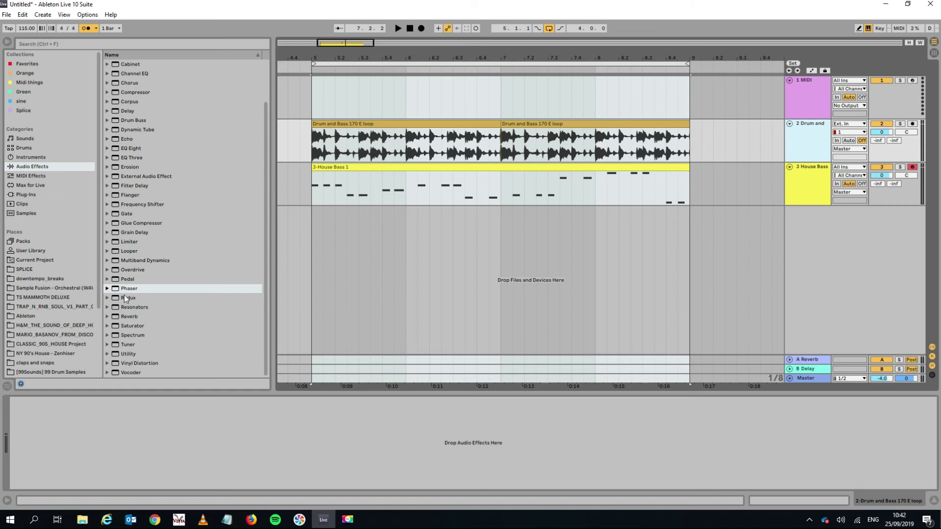
left_click_drag(129, 313, 782, 143)
key("space")
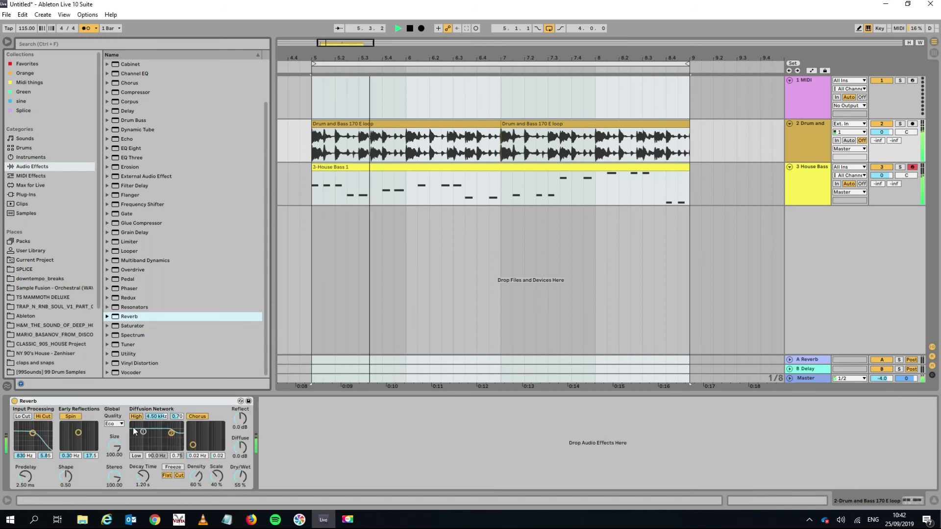
left_click_drag(239, 475, 239, 491)
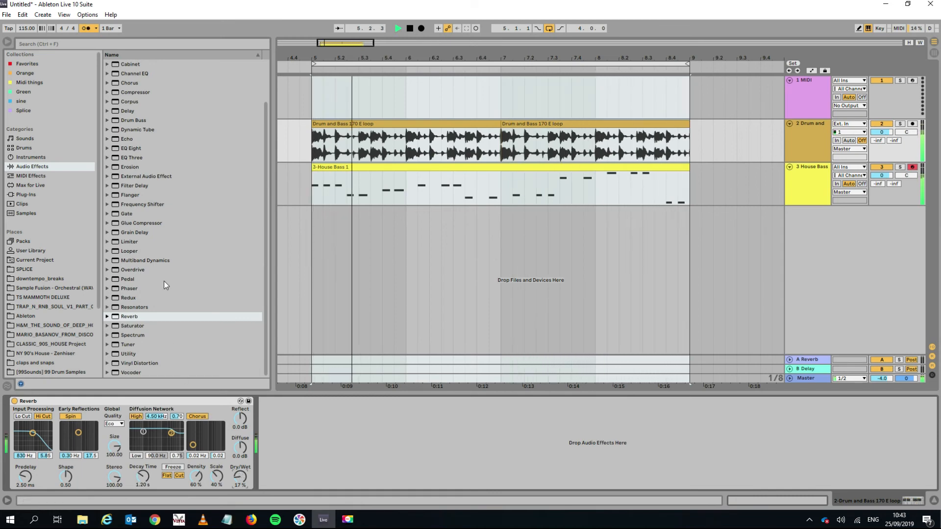
Add Flanger after Reverb on the drum track, set its Dry/Wet to 12.7 %, and stop playback.
left_click_drag(134, 195, 350, 442)
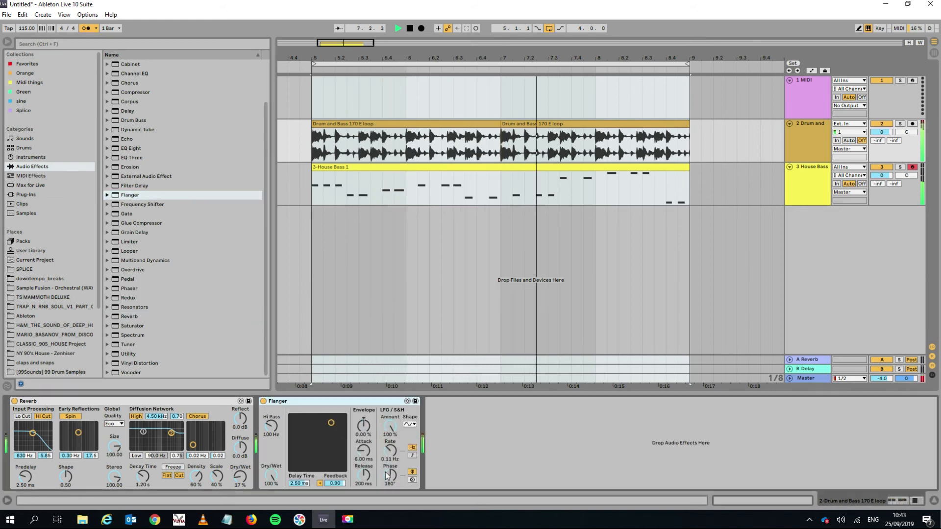
left_click_drag(271, 474, 271, 520)
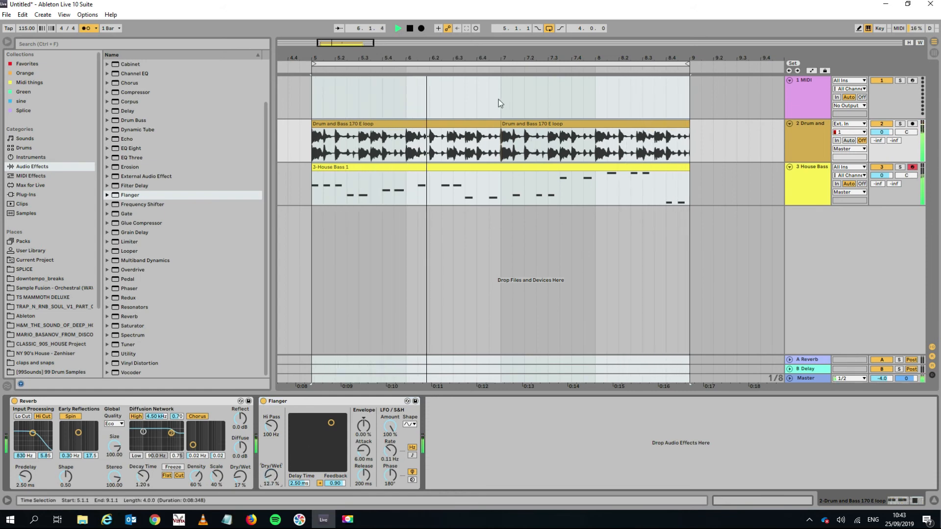
key("space")
Duplicate the looped four-bar section of drums and bass three times and extend the loop to eight bars, from bar 5 to 13.
left_click(464, 64)
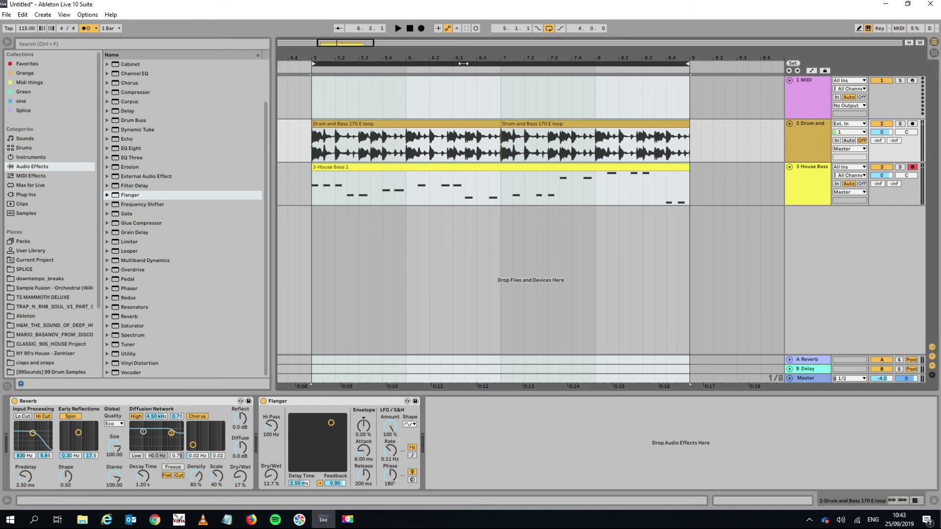
left_click_drag(459, 57, 457, 5)
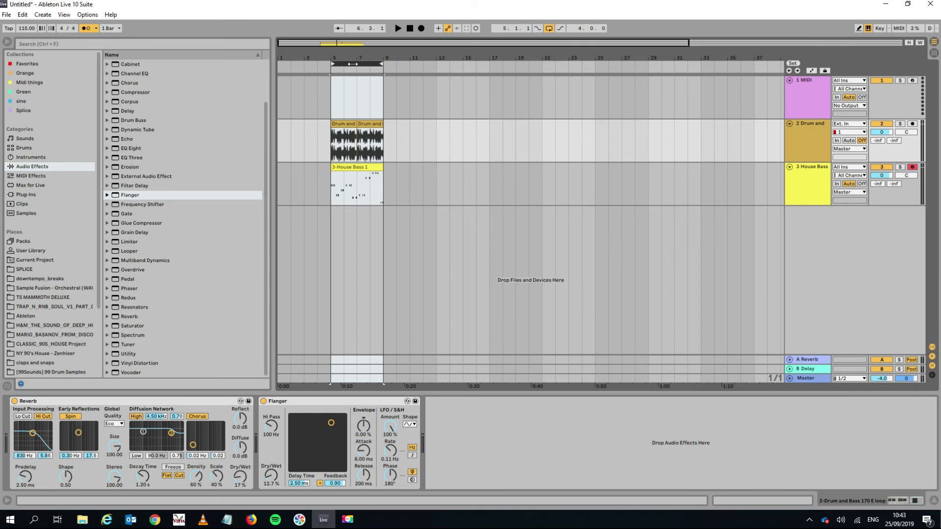
key("ctrl+d")
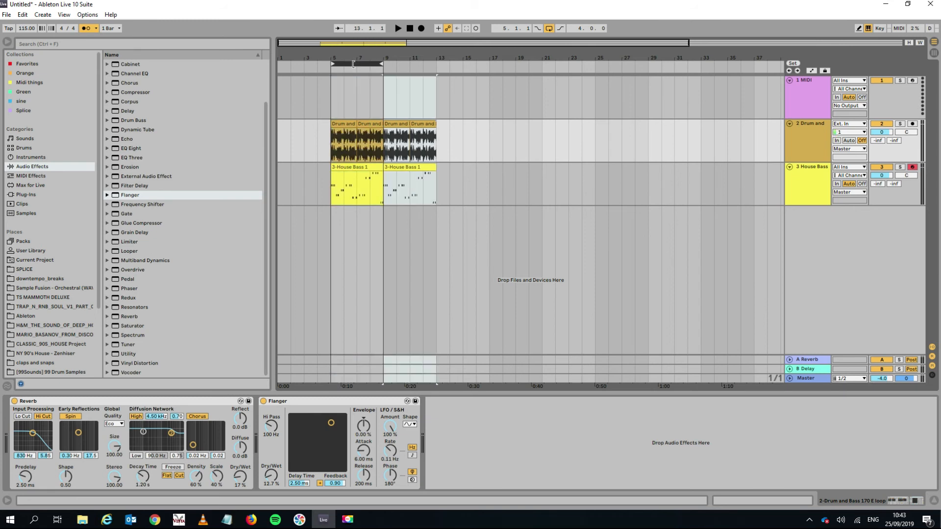
key("ctrl+d")
key("ctrl+d")
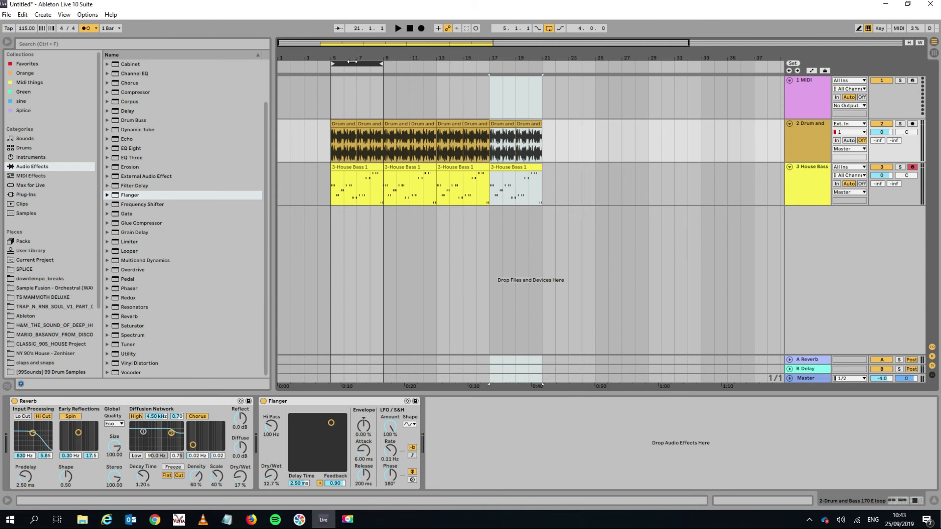
left_click_drag(383, 63, 442, 56)
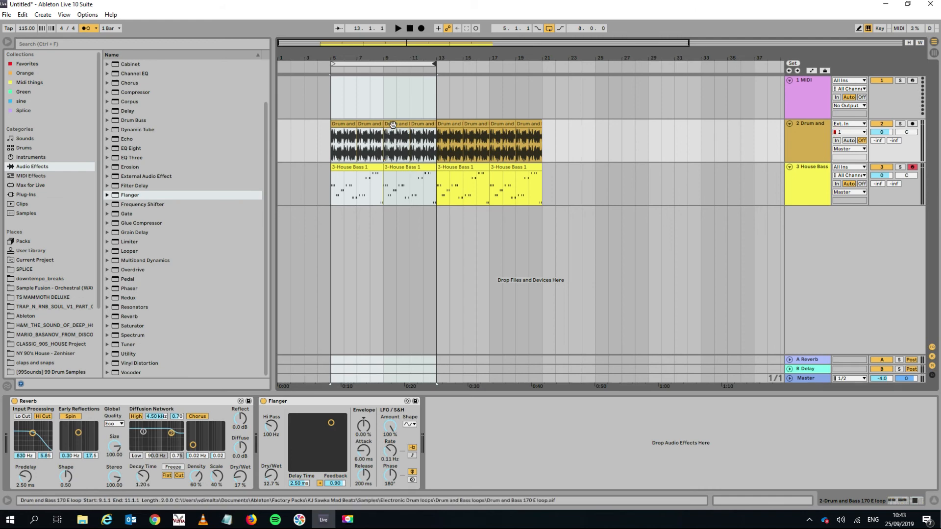
Open the second House Bass clip and raise its second note, at 5.1.3, one octave to A2.
double_click(410, 165)
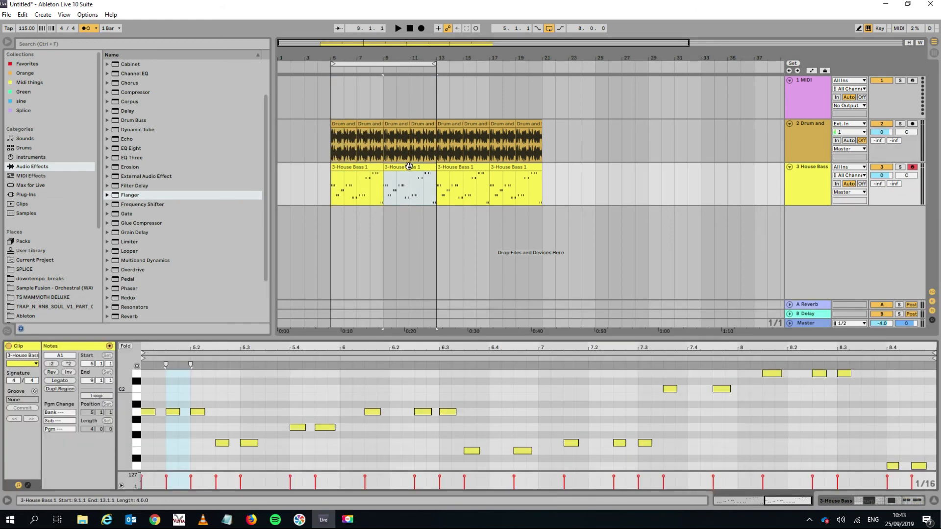
left_click(172, 412)
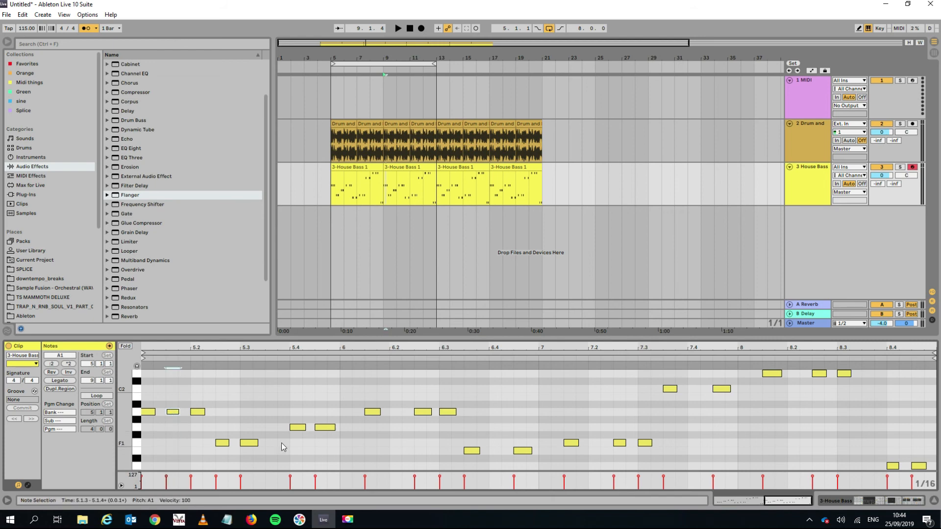
key("ctrl+Right")
key("ctrl+Left")
key("shift+Up")
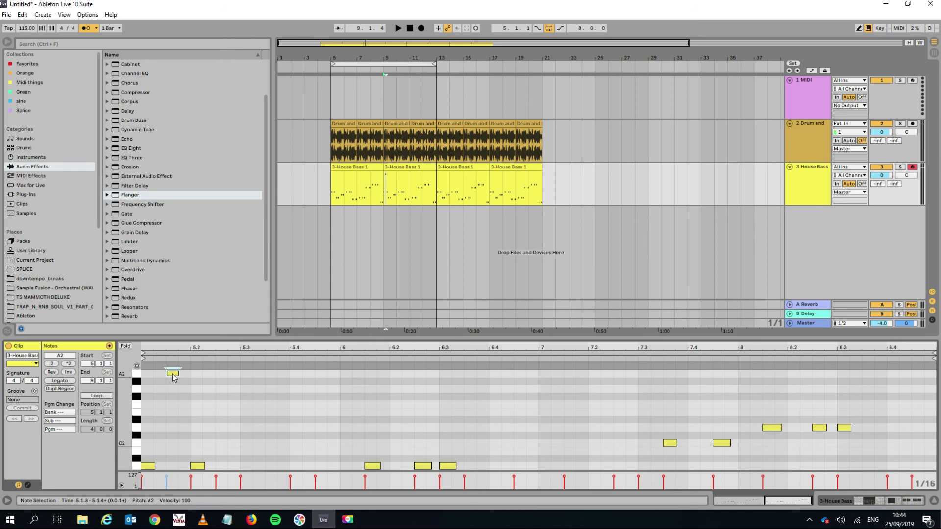
Enlarge the note editor, raise the A1 note before 6.3 and the C2 note at 7.4.3 one octave, and play the result.
left_click_drag(196, 337, 196, 173)
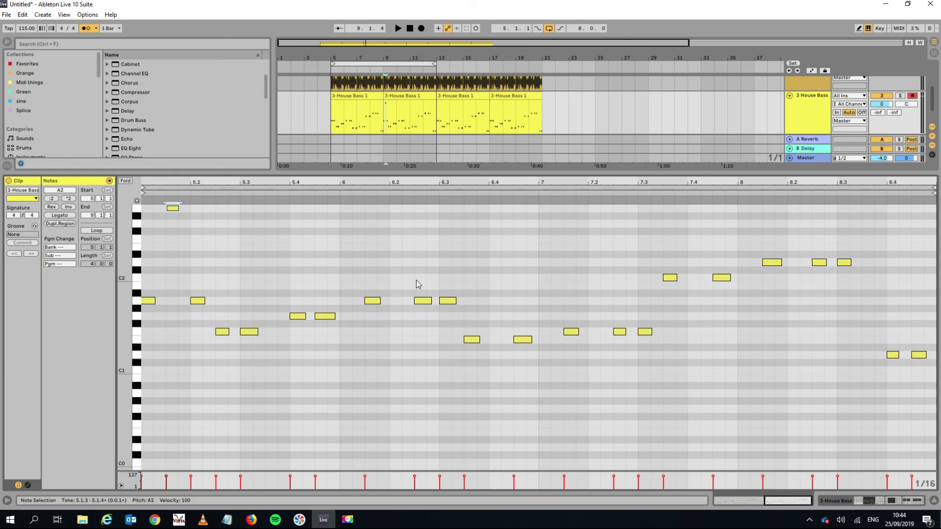
key("shift+Up")
left_click(719, 278)
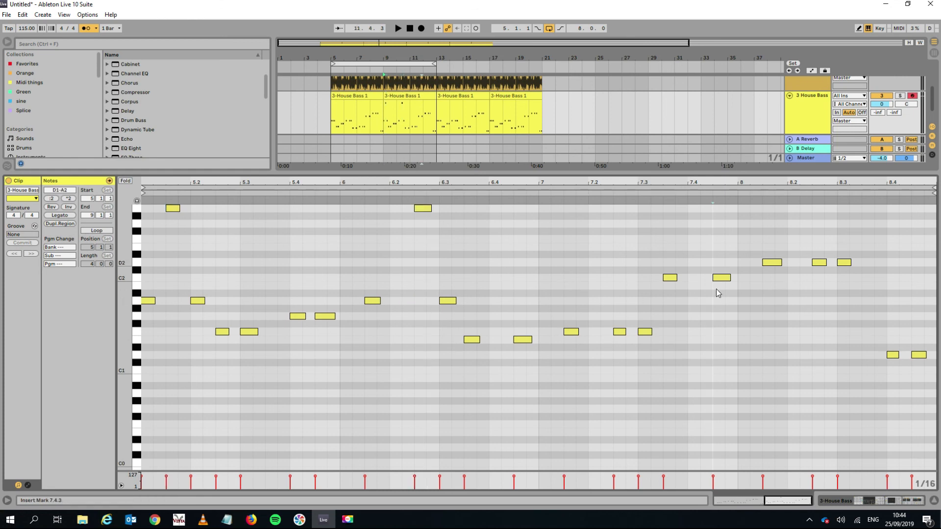
key("shift+Up")
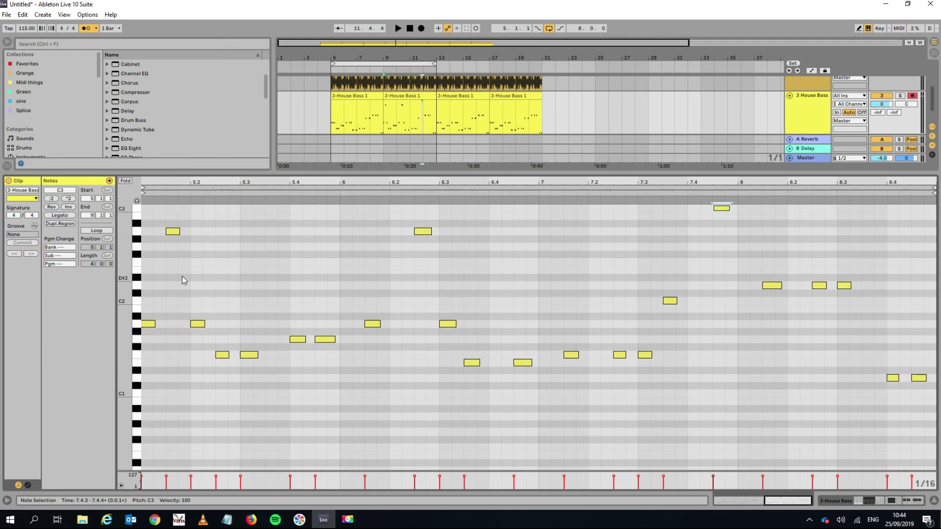
key("space")
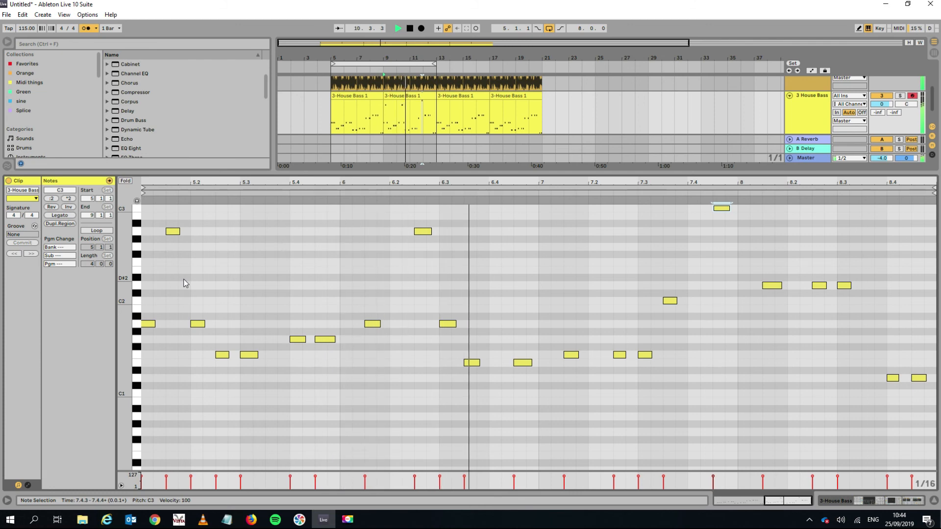
key("space")
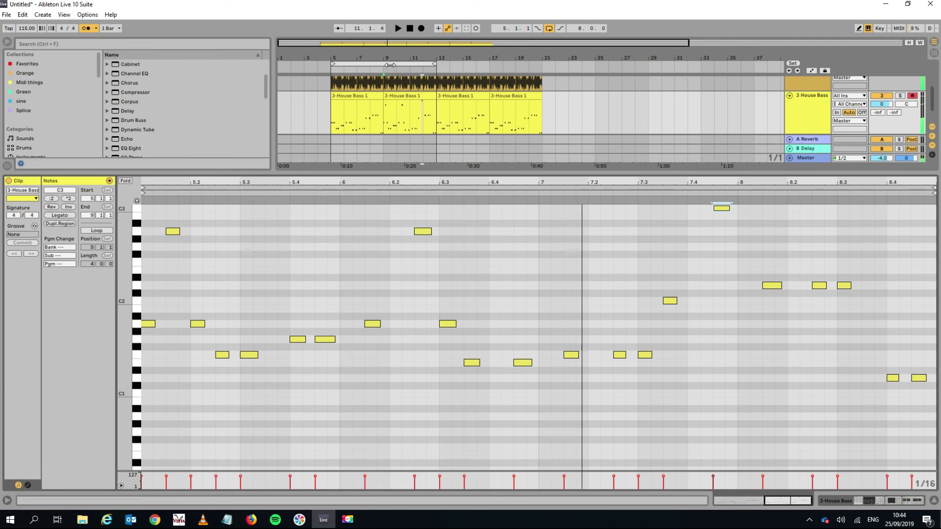
Set the loop around the third House Bass clip, bars 13 to 17, and show that clip's notes in a shorter editor.
left_click(389, 64)
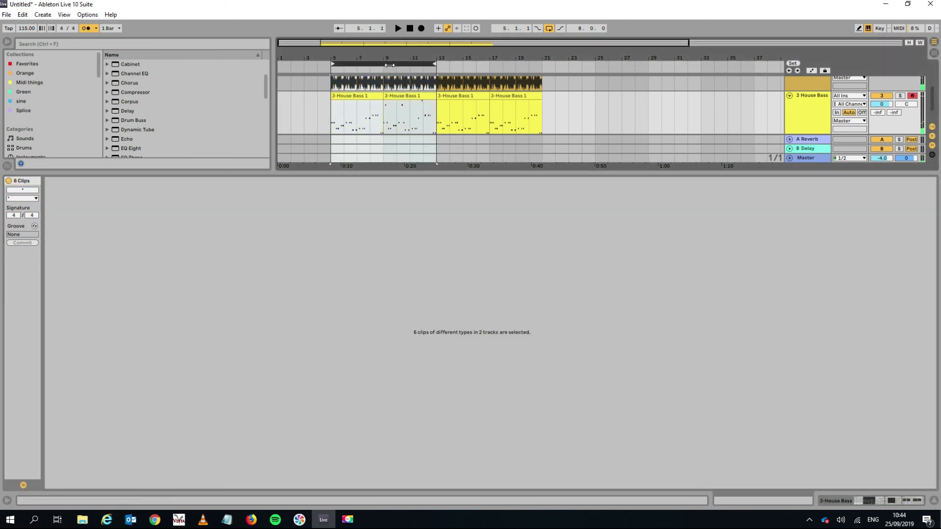
left_click(455, 97)
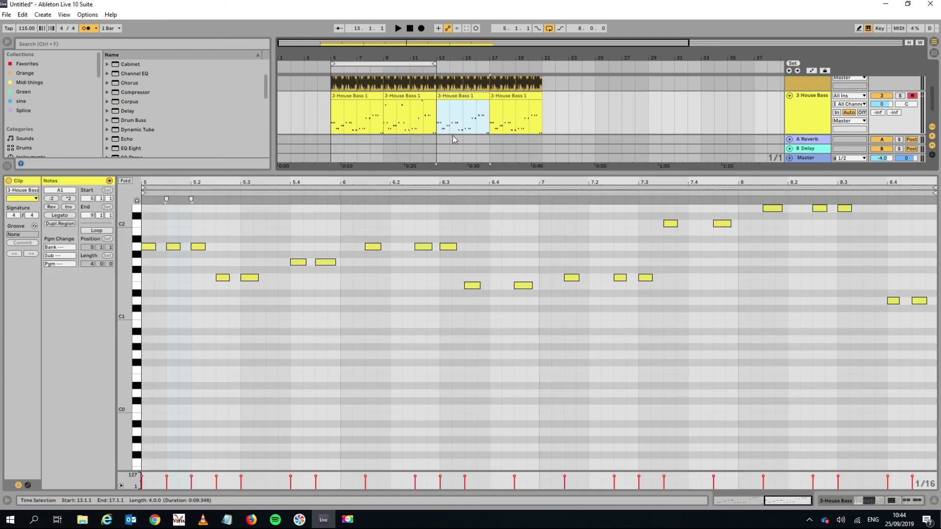
left_click_drag(444, 173, 452, 243)
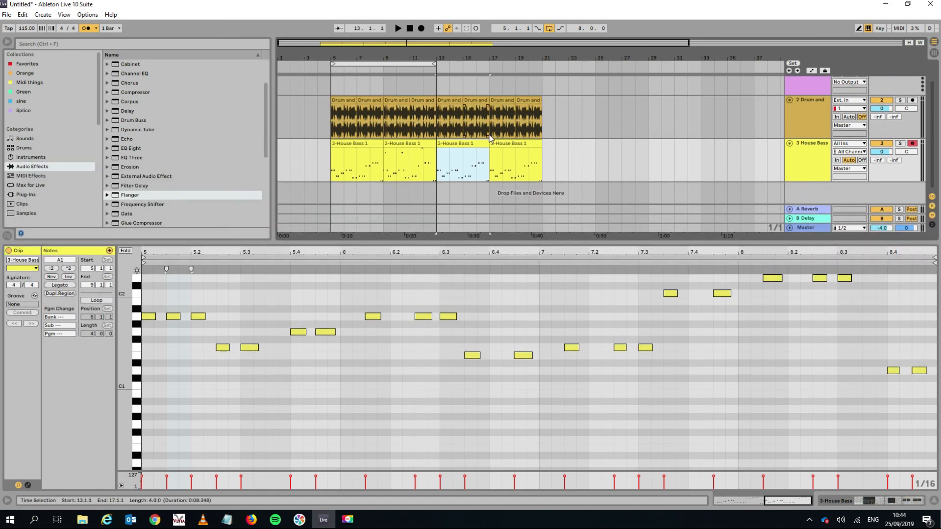
key("ctrl+l")
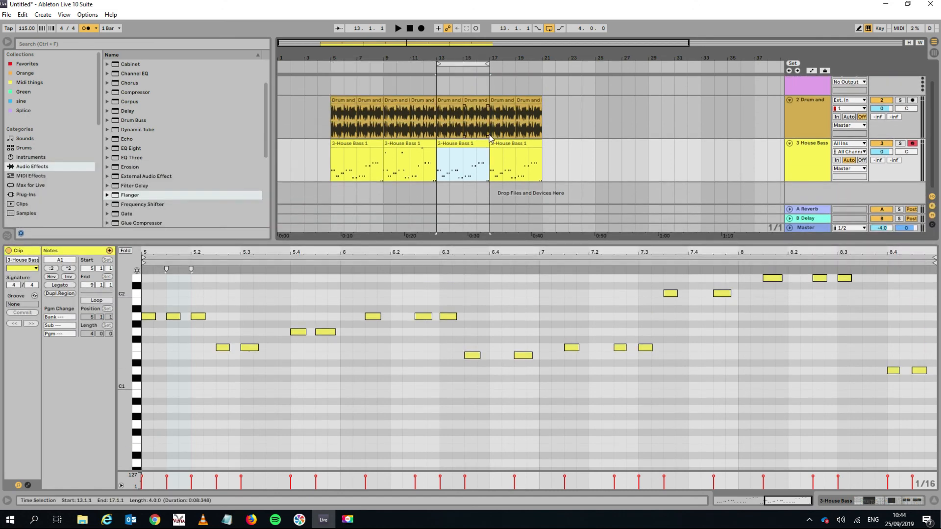
left_click(472, 63)
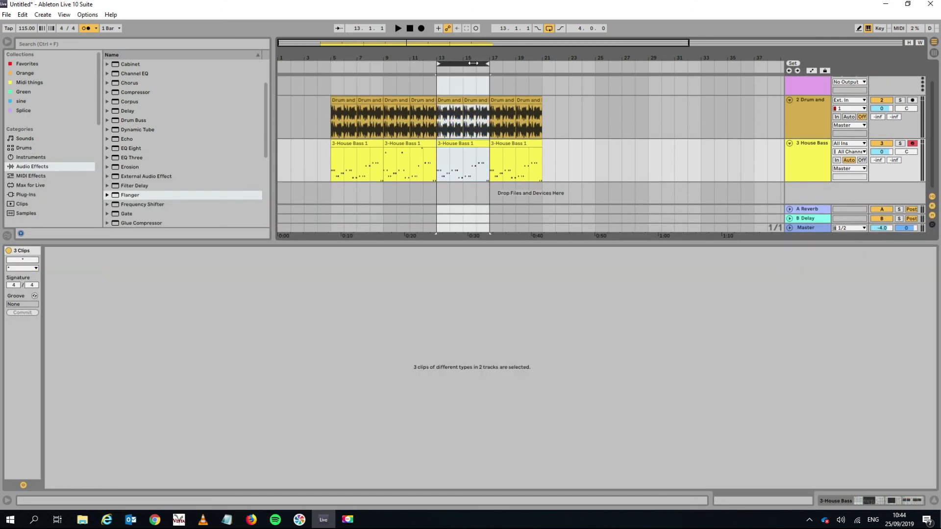
left_click(463, 162)
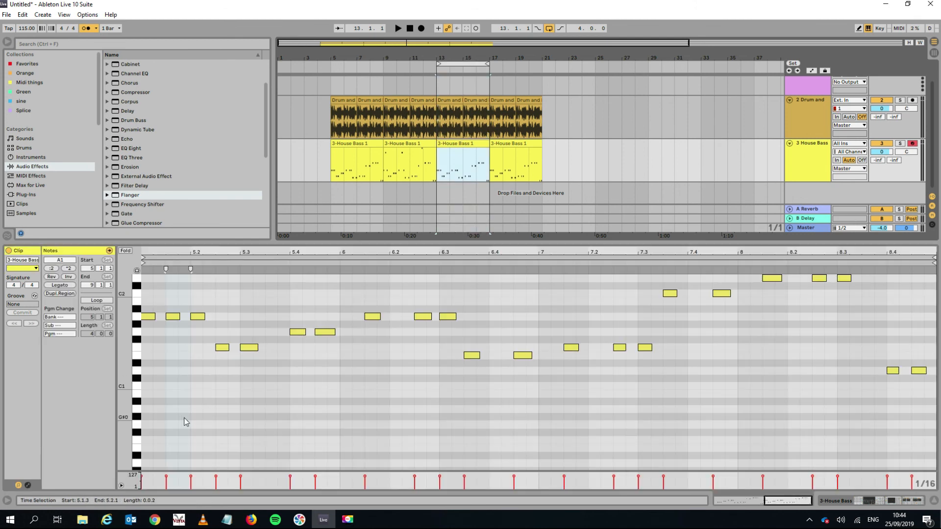
Select all notes in the third House Bass clip and nudge them forward by one 1/16 grid step.
left_click_drag(434, 410, 189, 290)
key("ctrl+a")
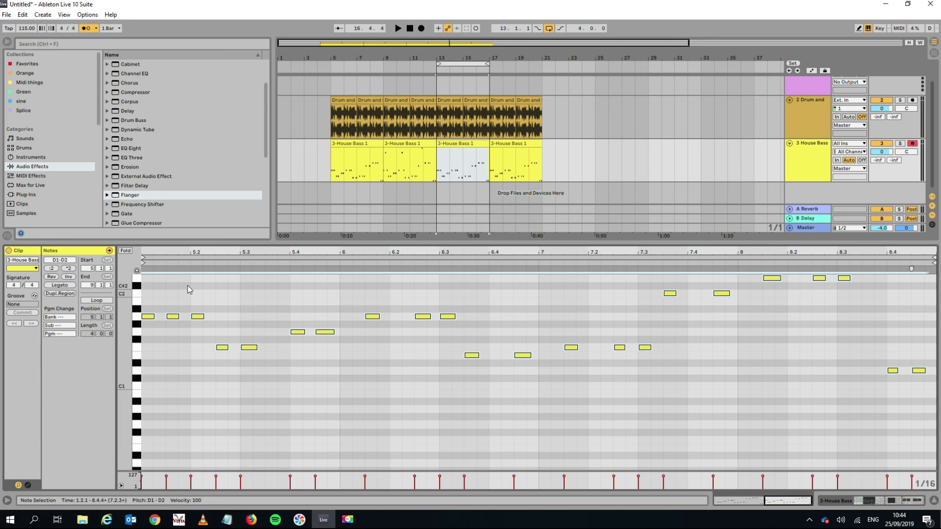
key("Right")
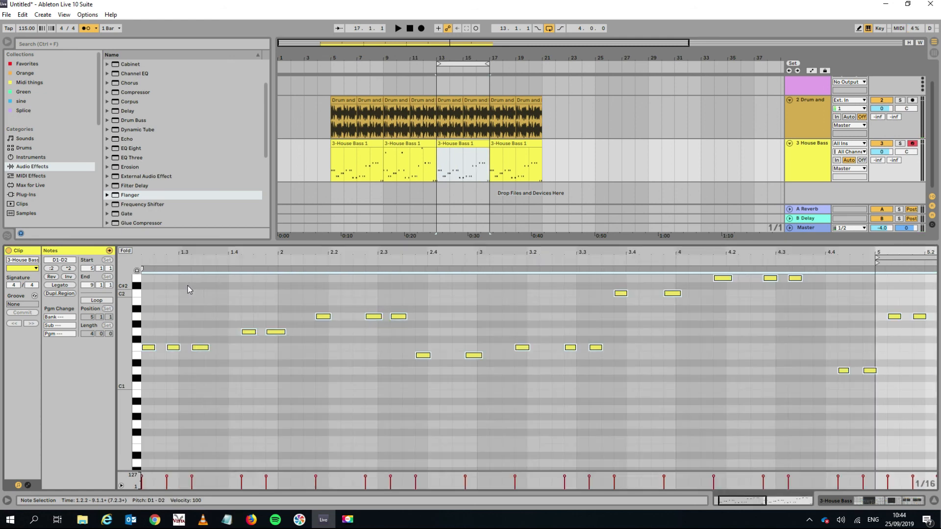
Play the loop while comparing octaves for the selected notes, leave them one octave down at D0-D1, and stop playback.
key("space")
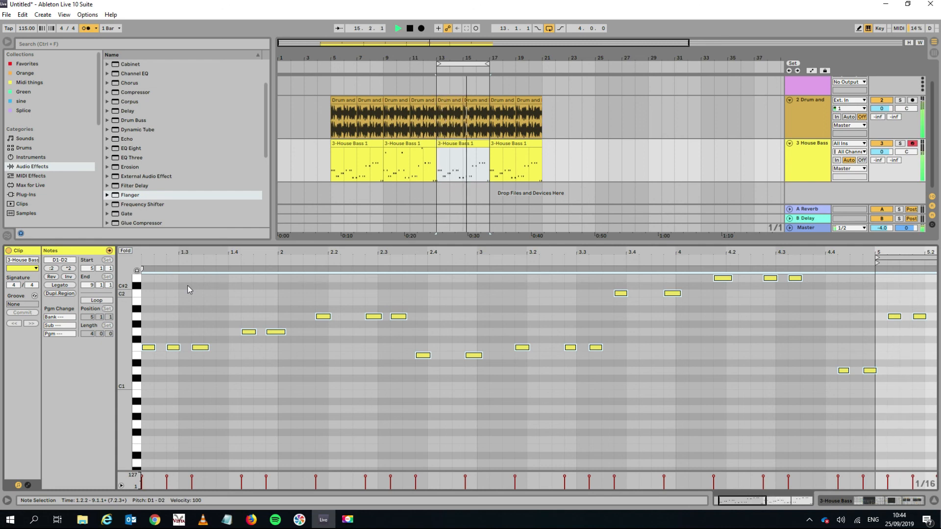
key("shift+Down")
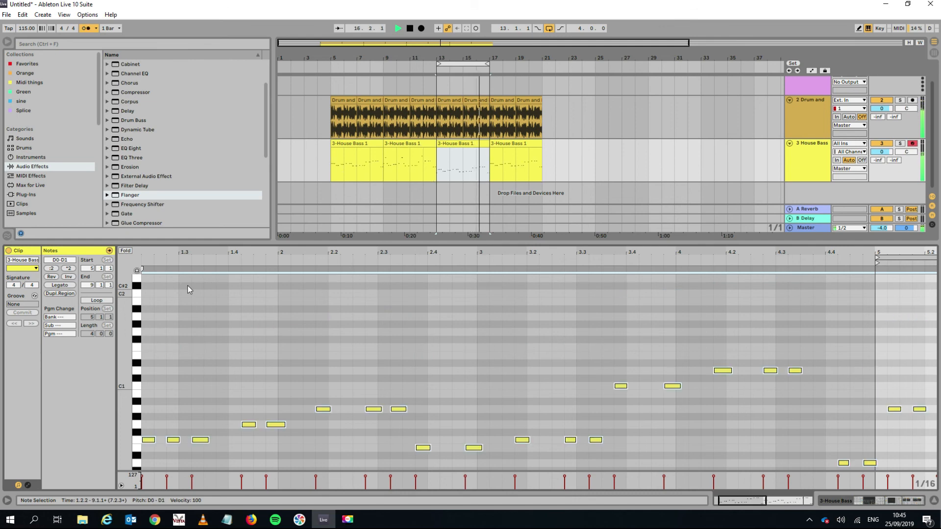
key("shift+Up")
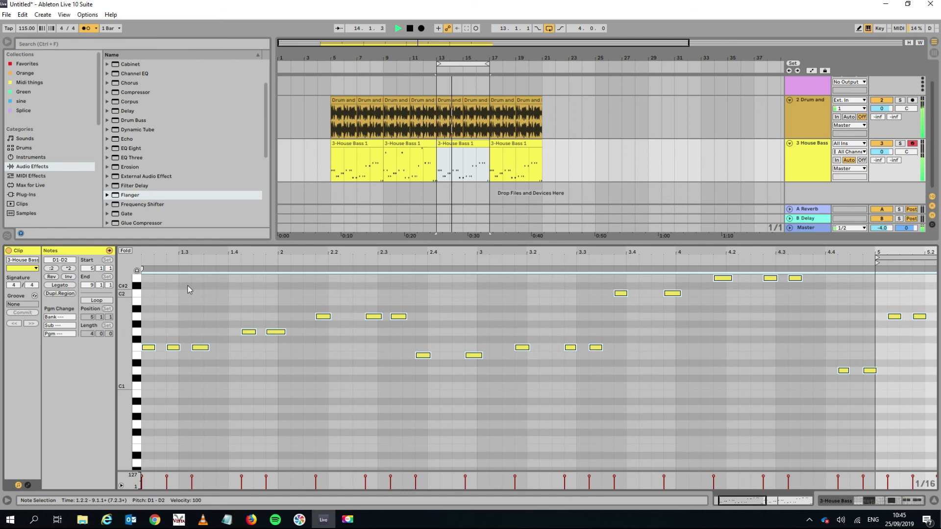
key("shift+Up")
key("shift+Down")
key("shift+Down")
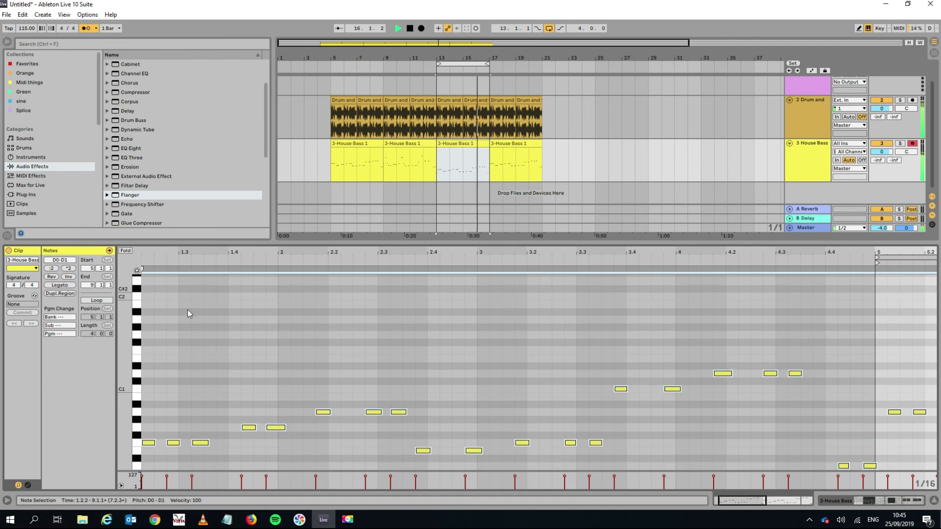
key("space")
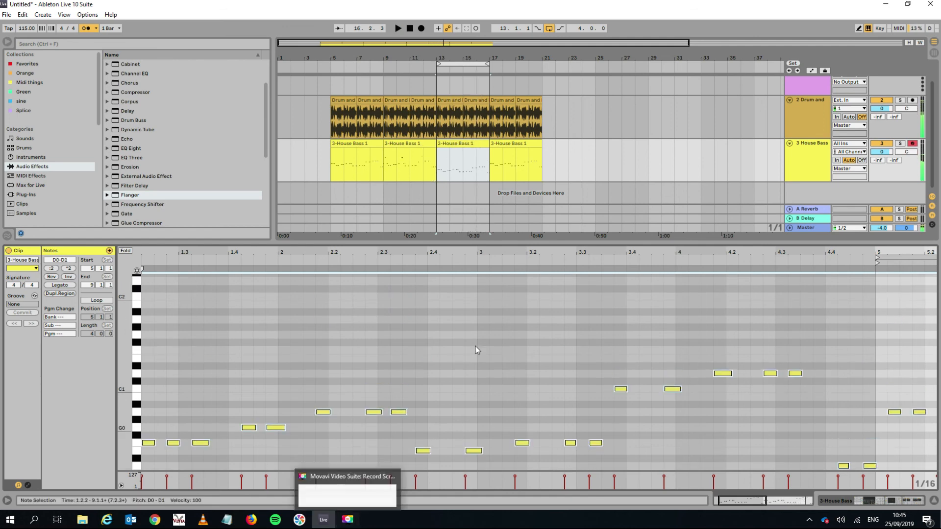
Colour the third House Bass clip, at bars 13 to 17, lime green and rename it "altrnative loop".
left_click(464, 143)
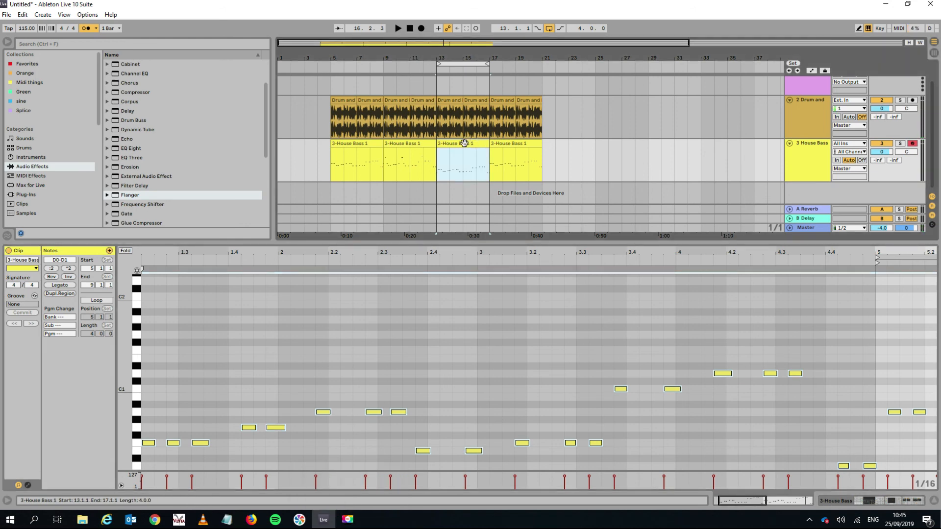
right_click(464, 143)
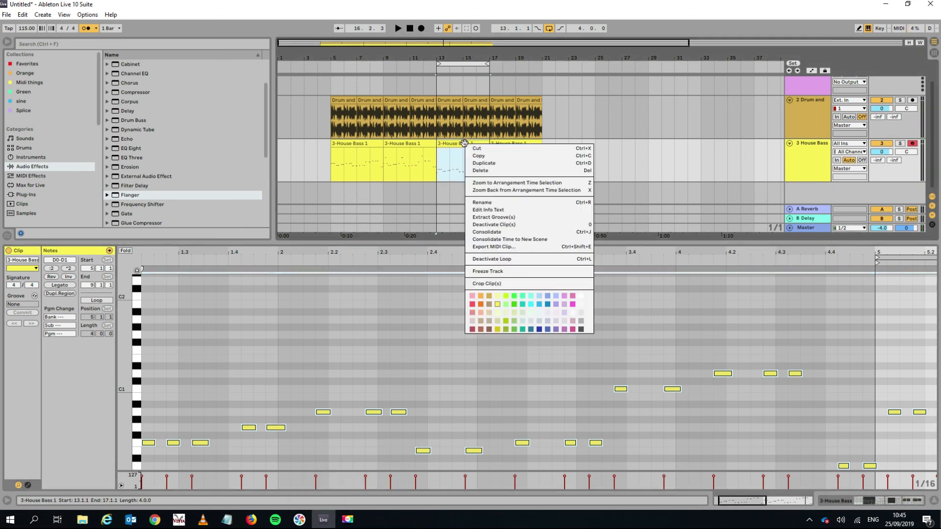
left_click(506, 295)
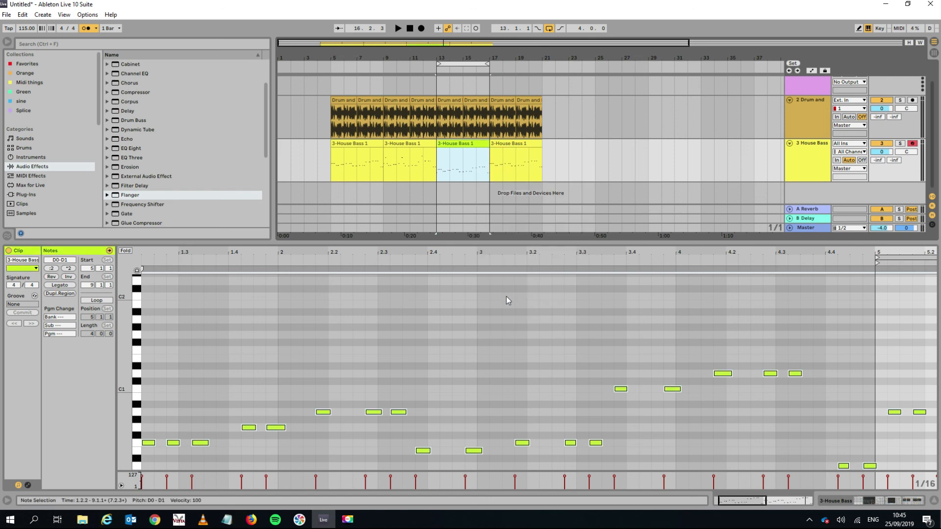
right_click(460, 144)
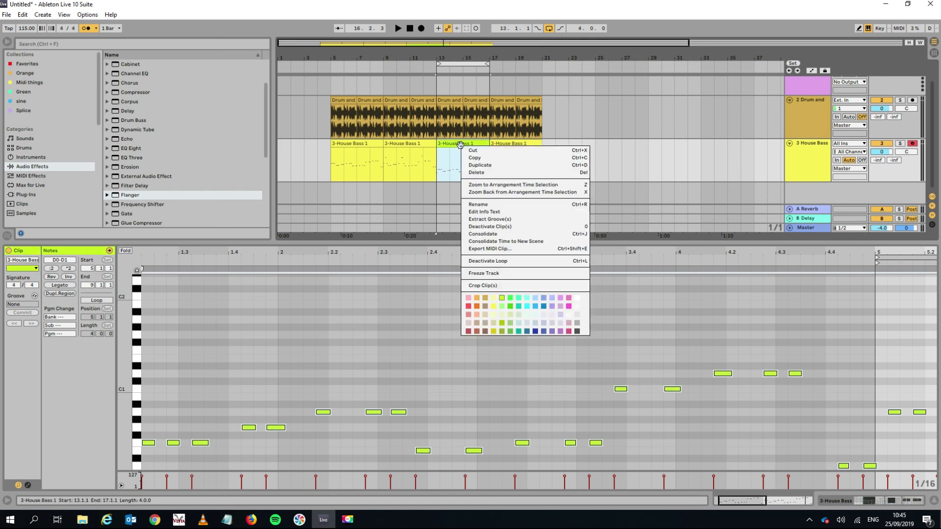
left_click(484, 205)
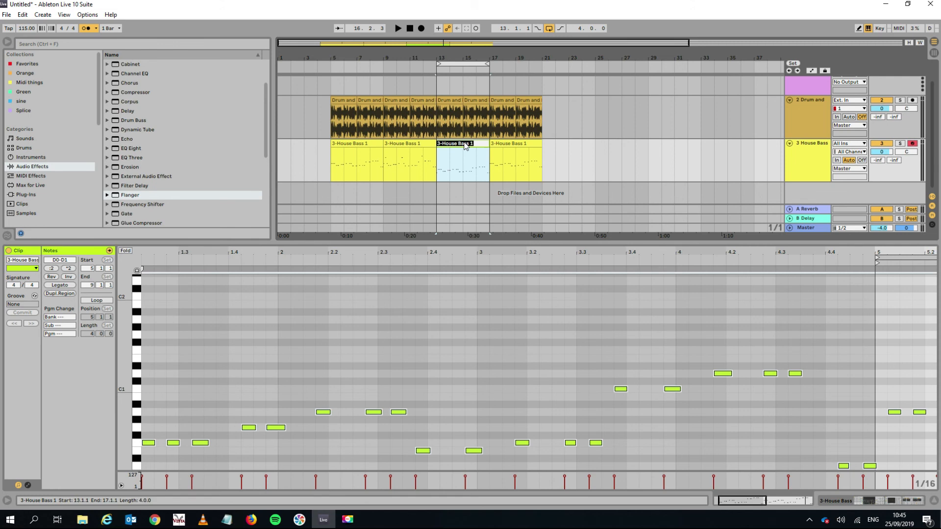
type("altrnative loop")
left_click(522, 144)
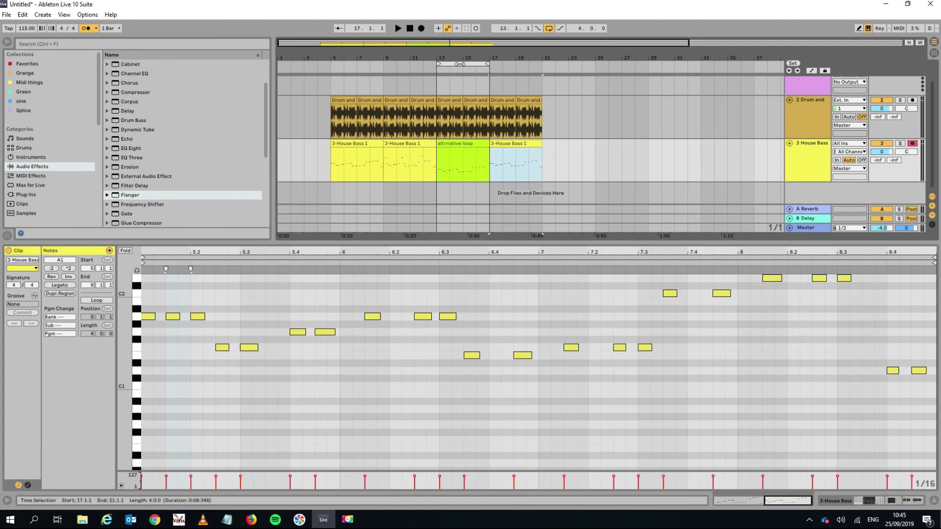
right_click(473, 145)
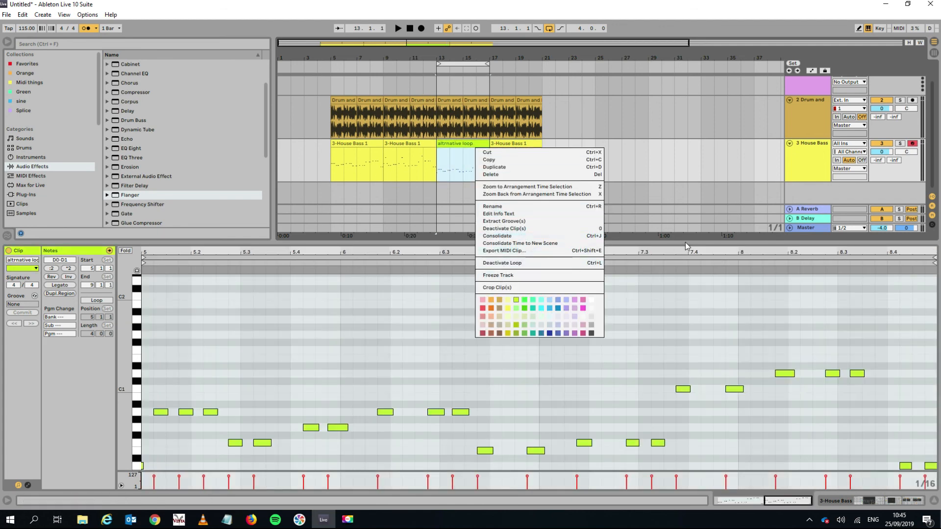
Rename the House Bass track as "bass".
left_click(806, 170)
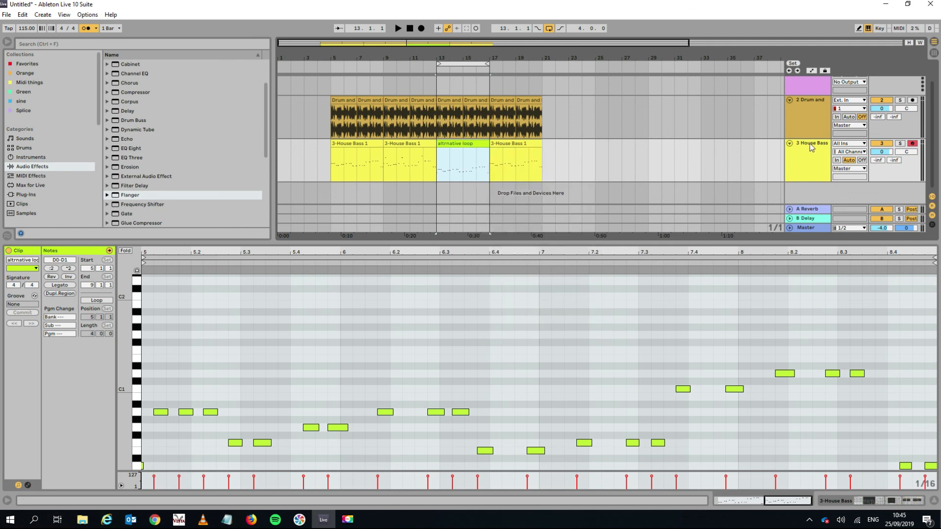
right_click(810, 146)
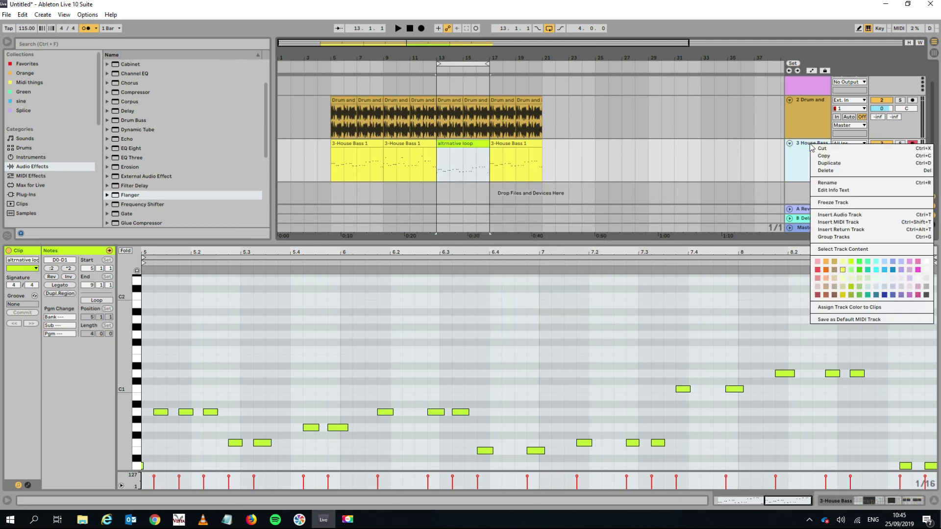
left_click(828, 184)
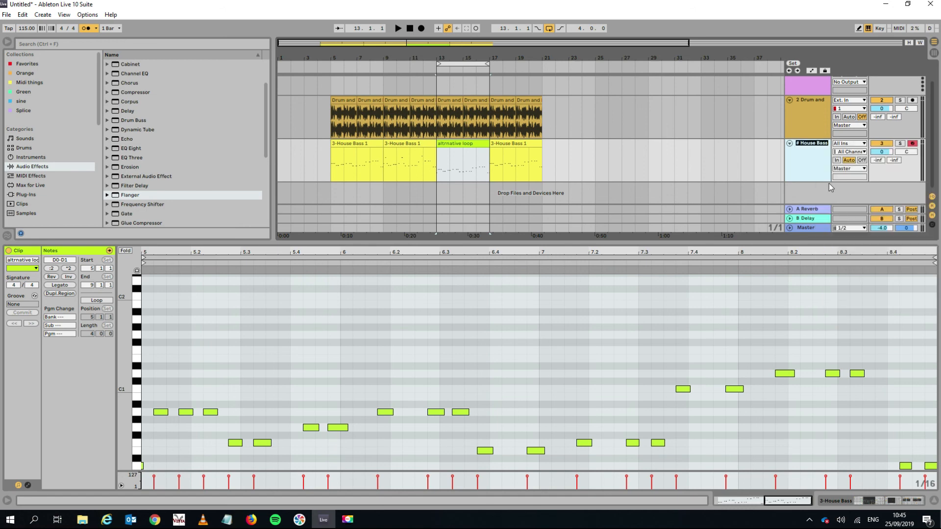
type("bass")
key("Return")
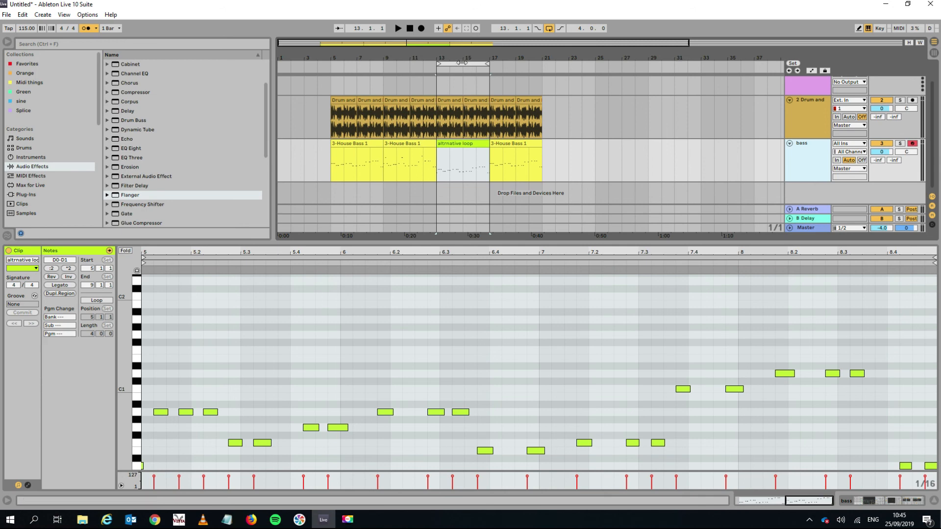
Extend the arrangement loop back to bar 5 so it spans bars 5 to 17, selecting the clips within it.
left_click(444, 63)
left_click_drag(443, 63, 331, 63)
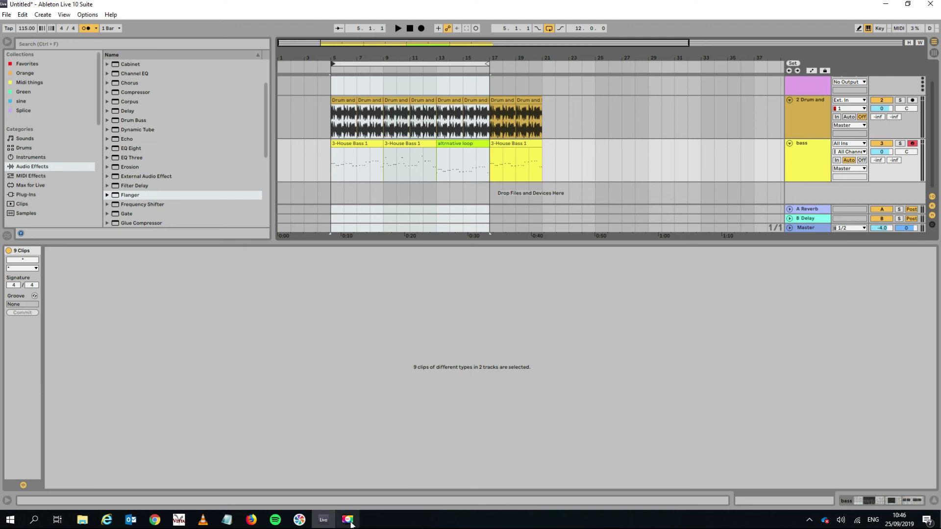
mouse_move(350, 523)
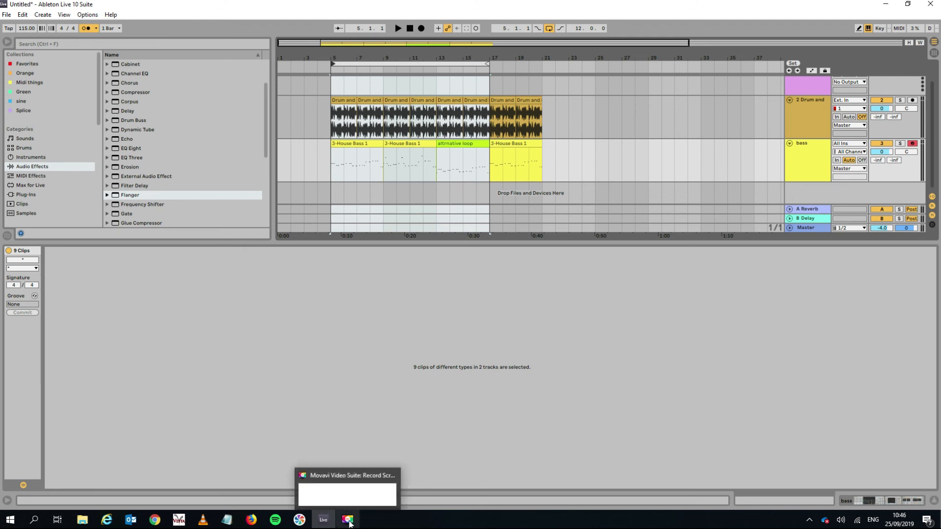
left_click(349, 520)
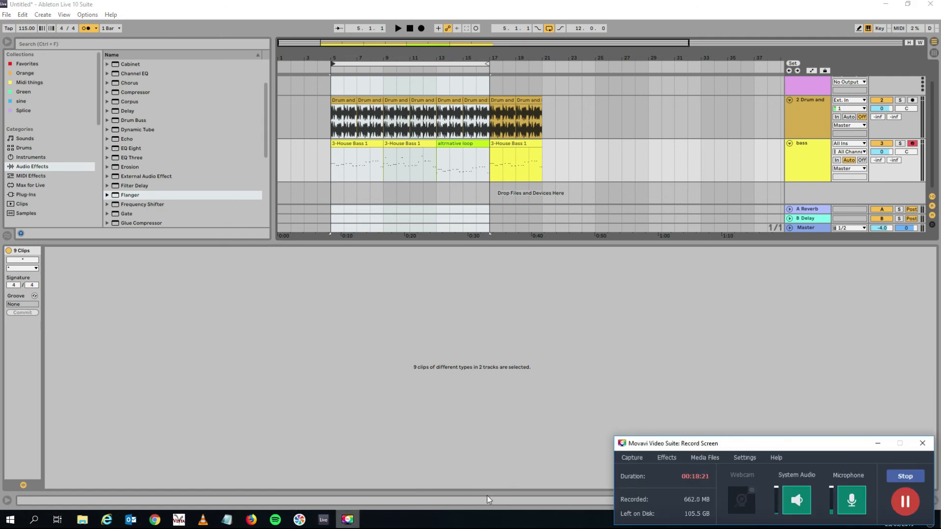